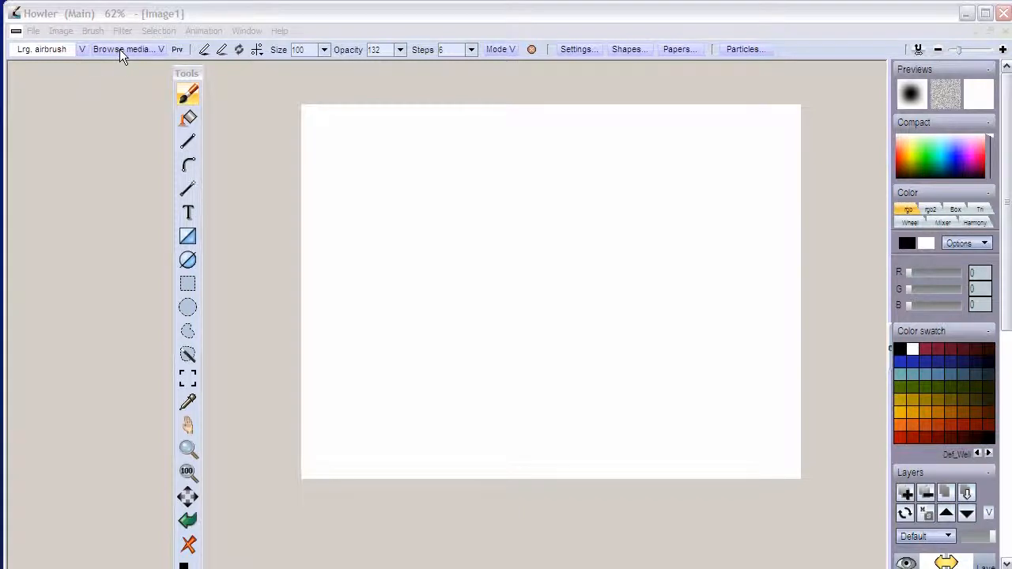
- Load pat_BrickWall.bmp as the fill pattern in the Fill tool's settings and move the pattern library clear of the canvas
left_click(191, 119)
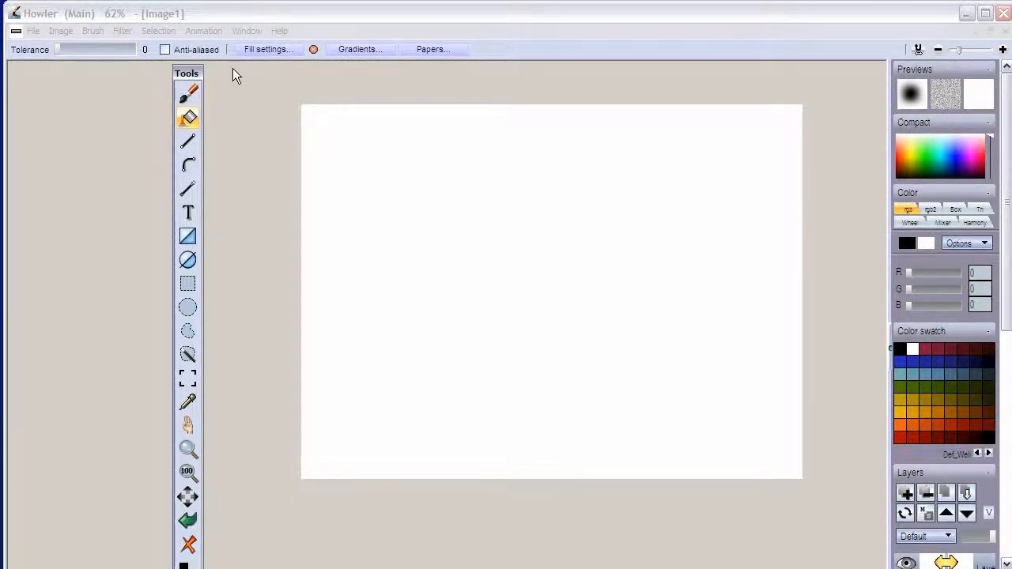
left_click(267, 49)
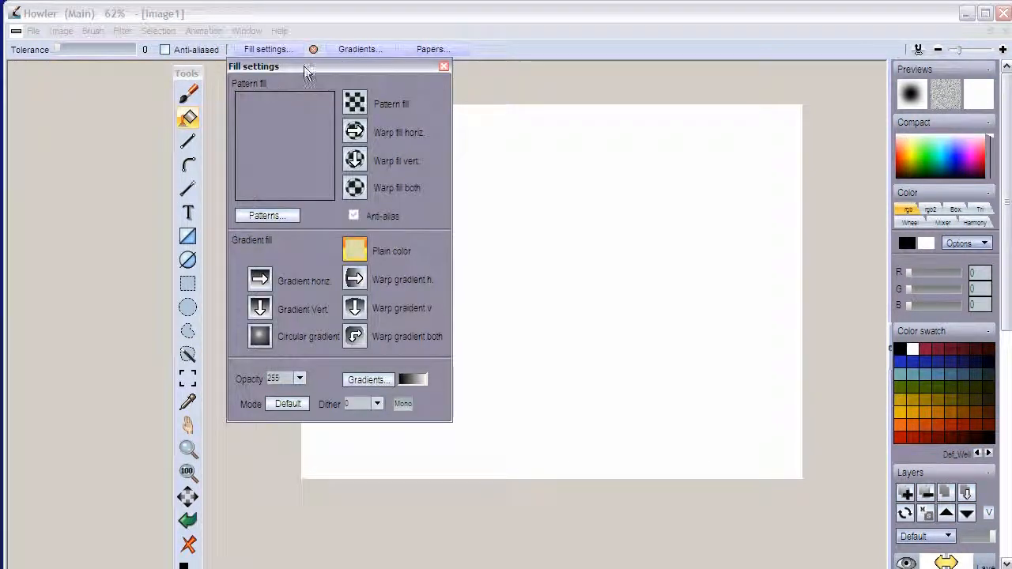
left_click_drag(305, 71, 113, 172)
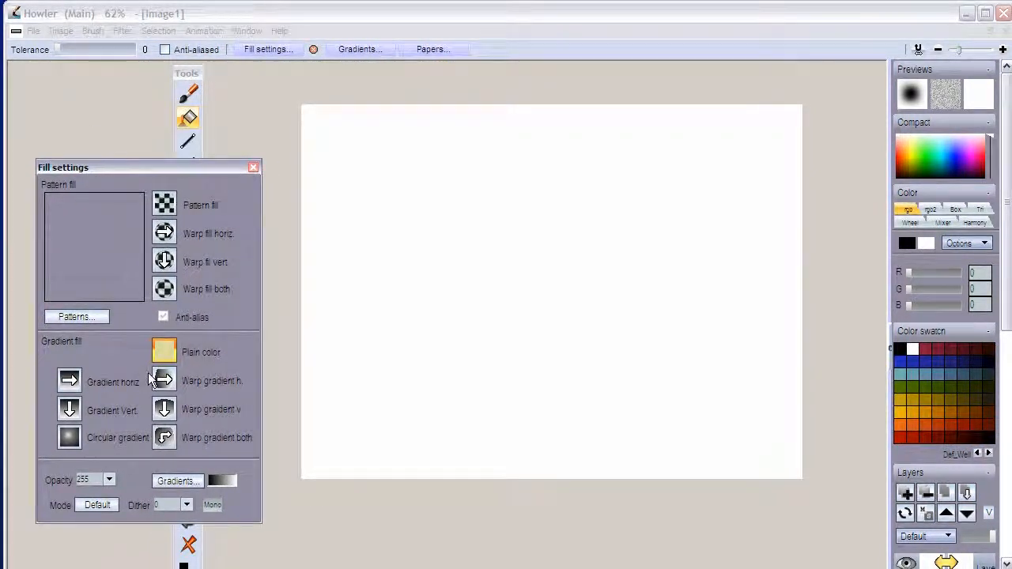
left_click(80, 317)
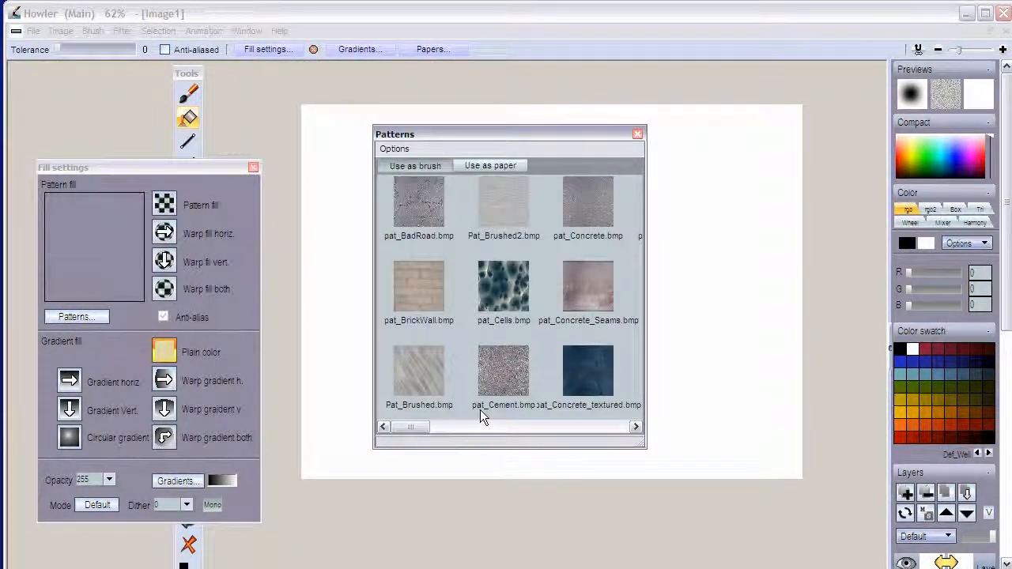
left_click(408, 284)
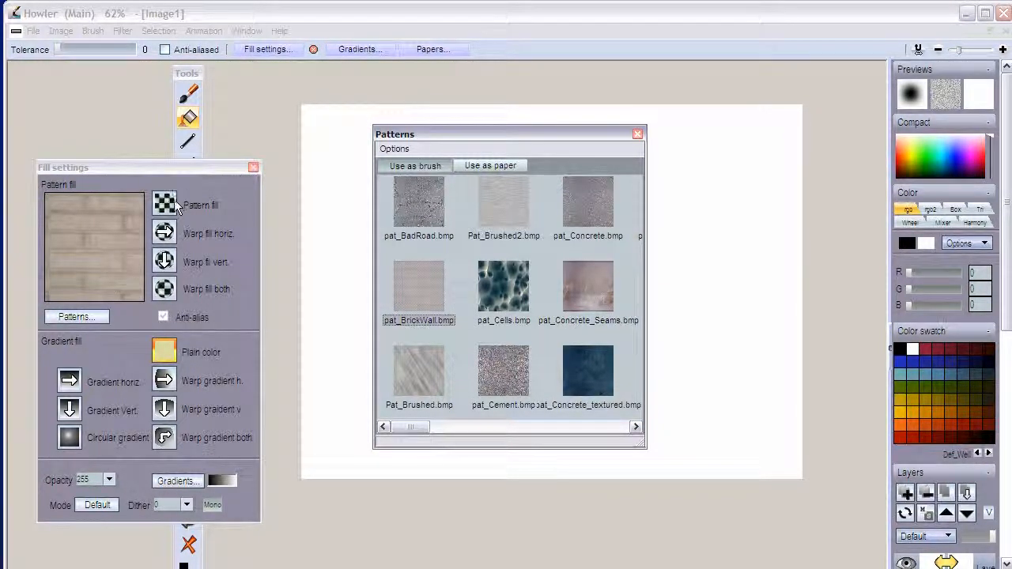
left_click(164, 354)
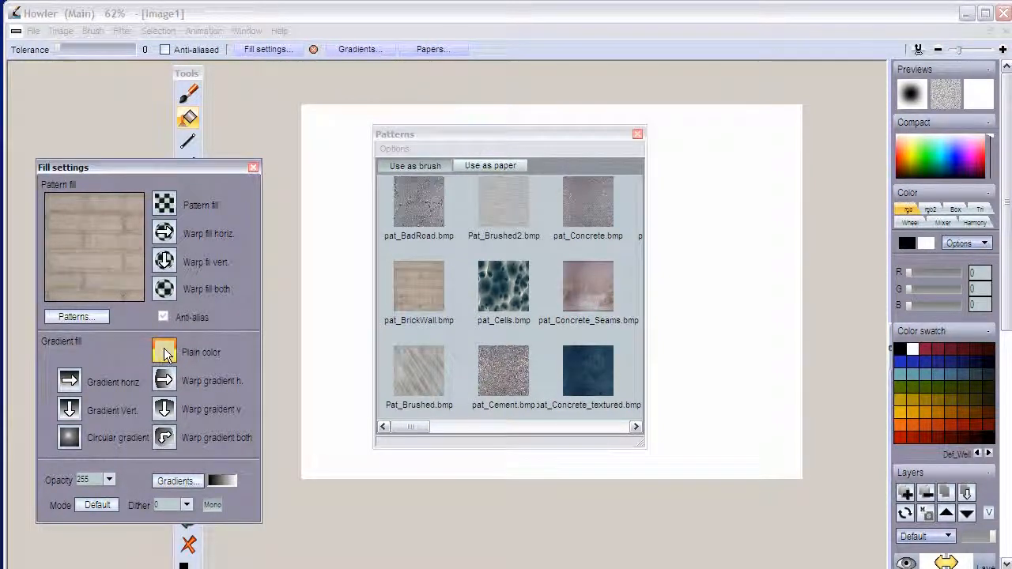
left_click_drag(459, 137, 769, 270)
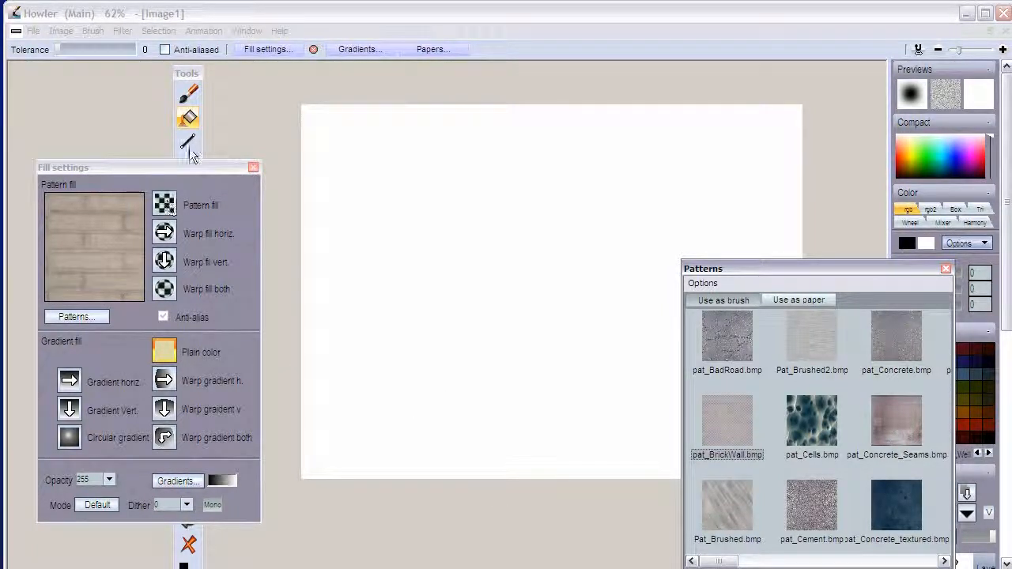
- Fill the whole canvas with the brick wall texture using the Pattern fill mode
left_click(188, 120)
left_click_drag(189, 79, 298, 157)
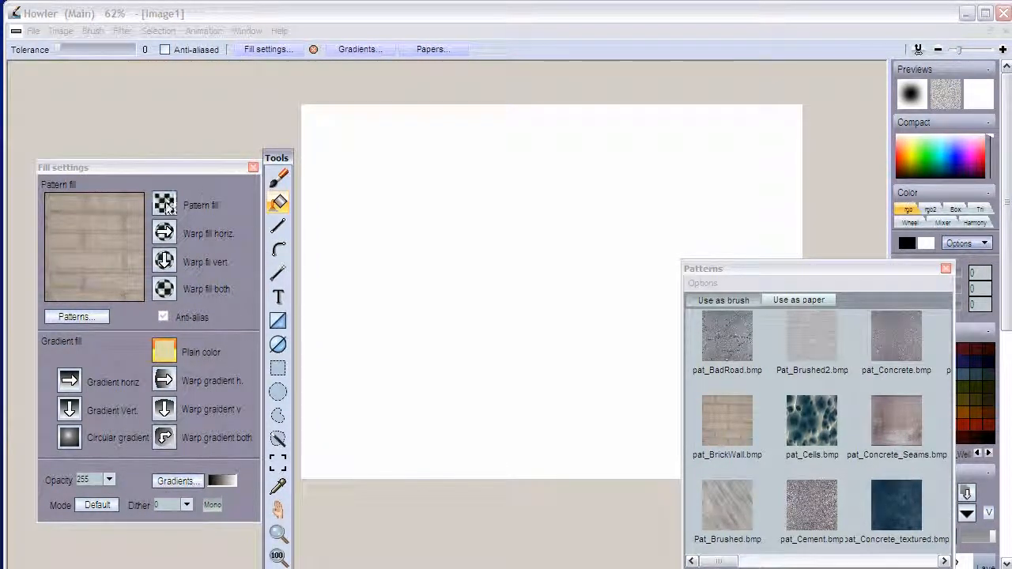
left_click(207, 202)
left_click(430, 307)
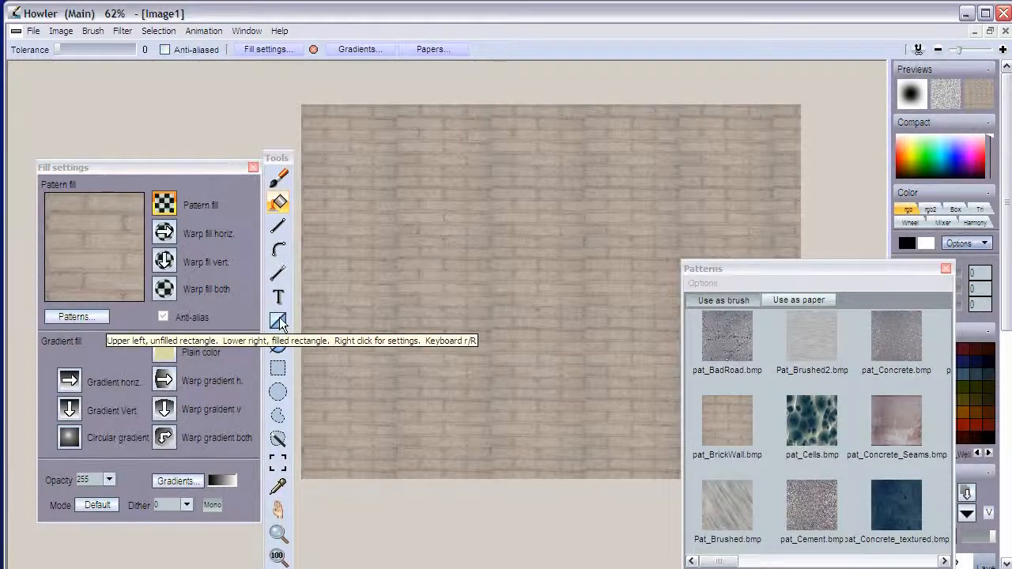
- Select the right half of the brick-filled canvas with a rectangular selection
left_click(277, 372)
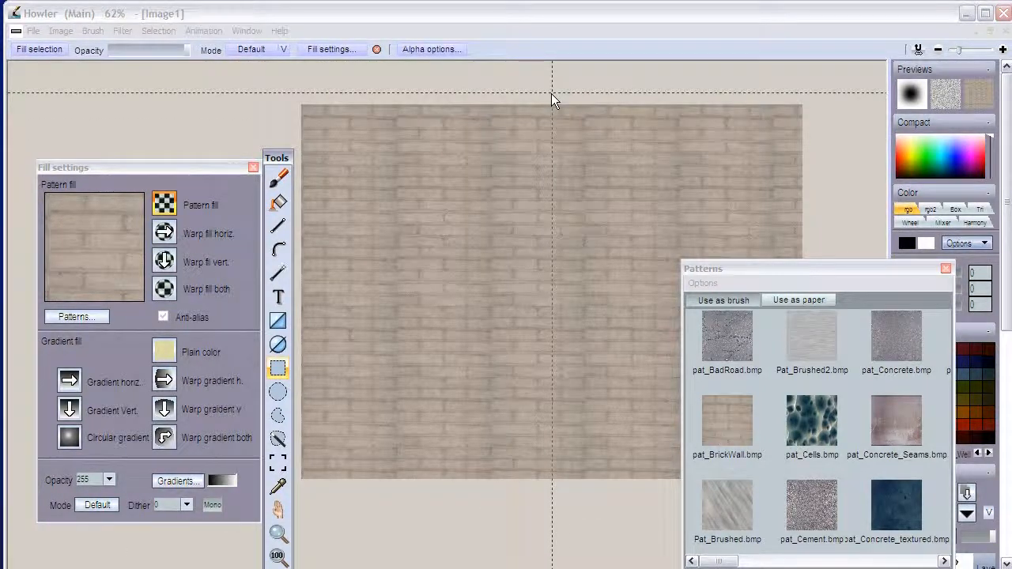
left_click_drag(734, 274, 892, 227)
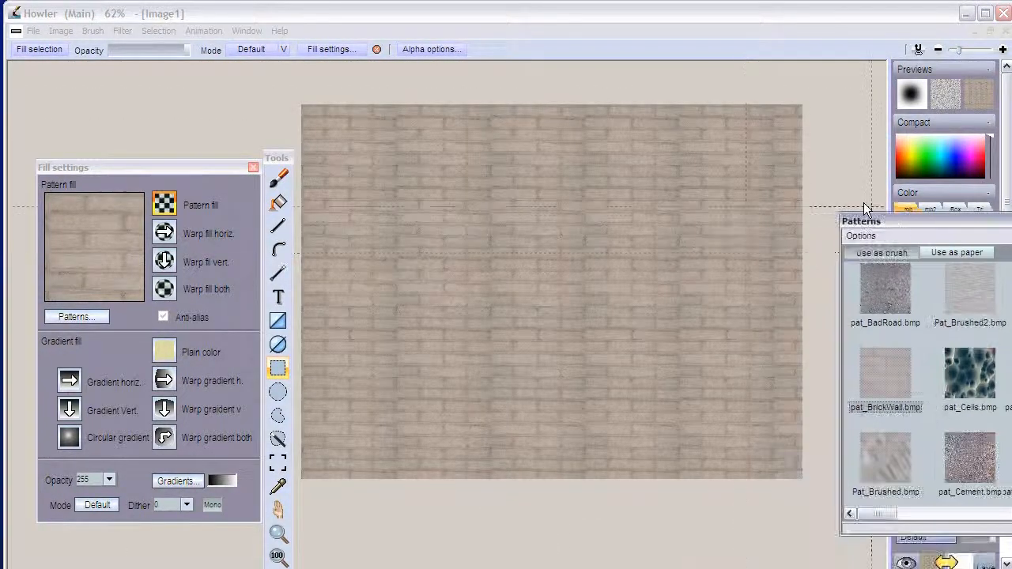
left_click_drag(819, 93, 539, 502)
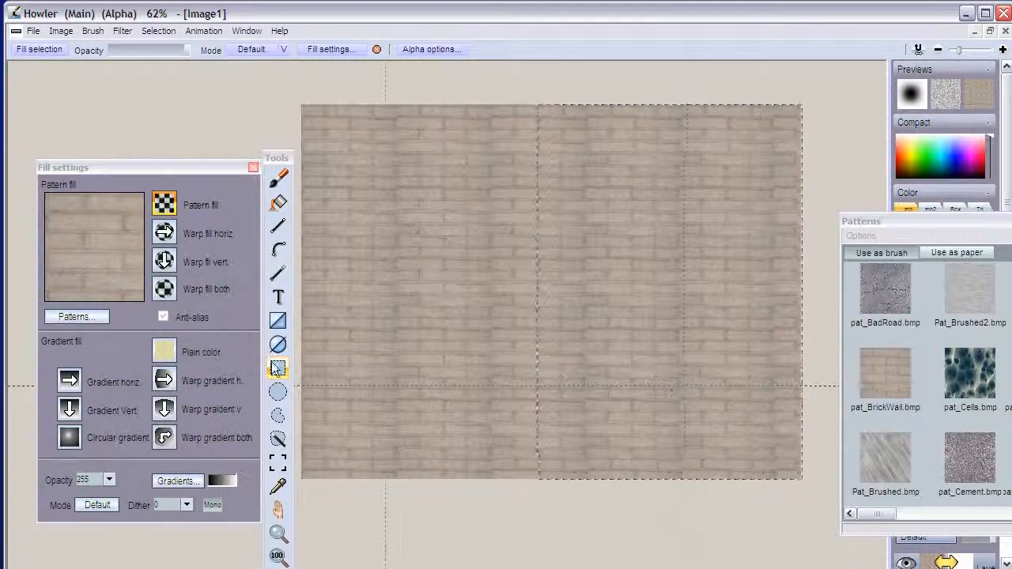
- Choose pat_Weave01.bmp from the pattern library as the new fill pattern
left_click(894, 458)
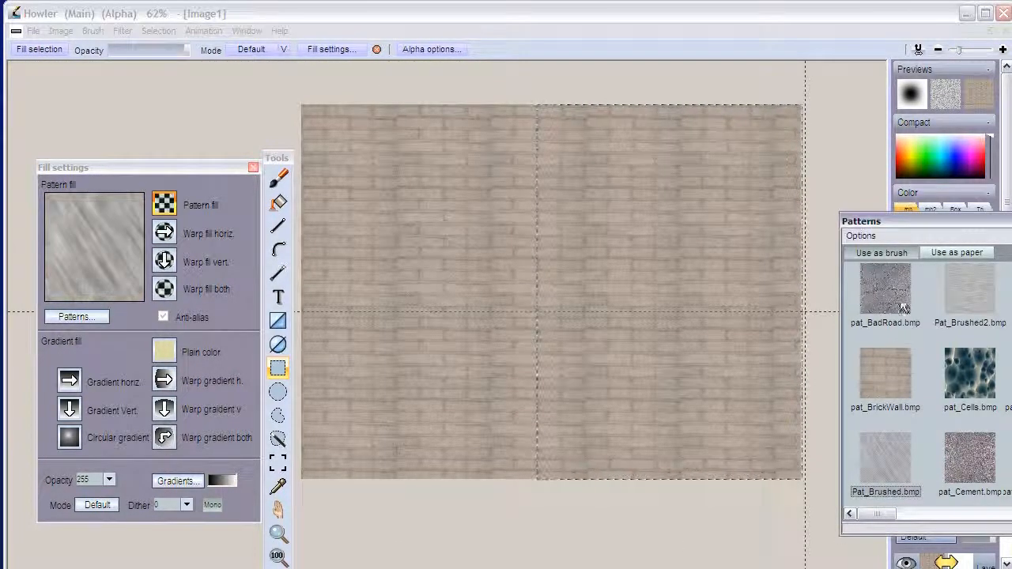
left_click_drag(1007, 221, 851, 184)
left_click_drag(717, 476, 913, 472)
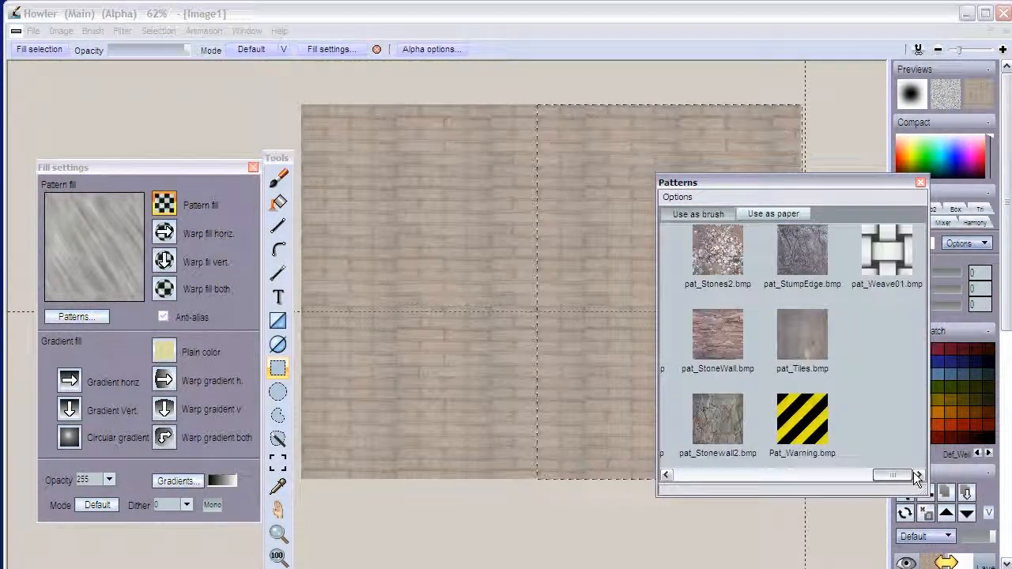
left_click(890, 247)
left_click_drag(815, 178, 221, 347)
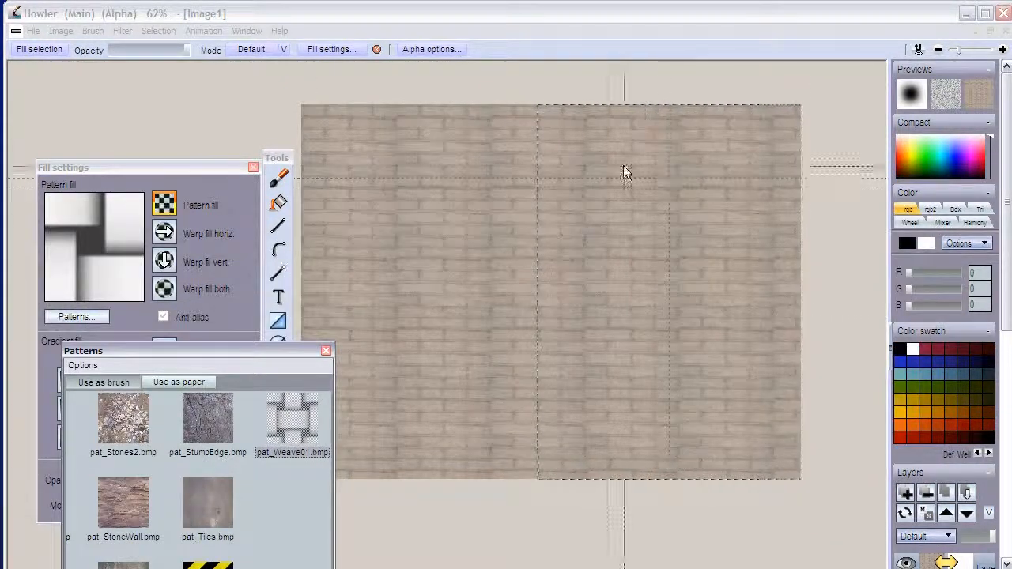
left_click(634, 220)
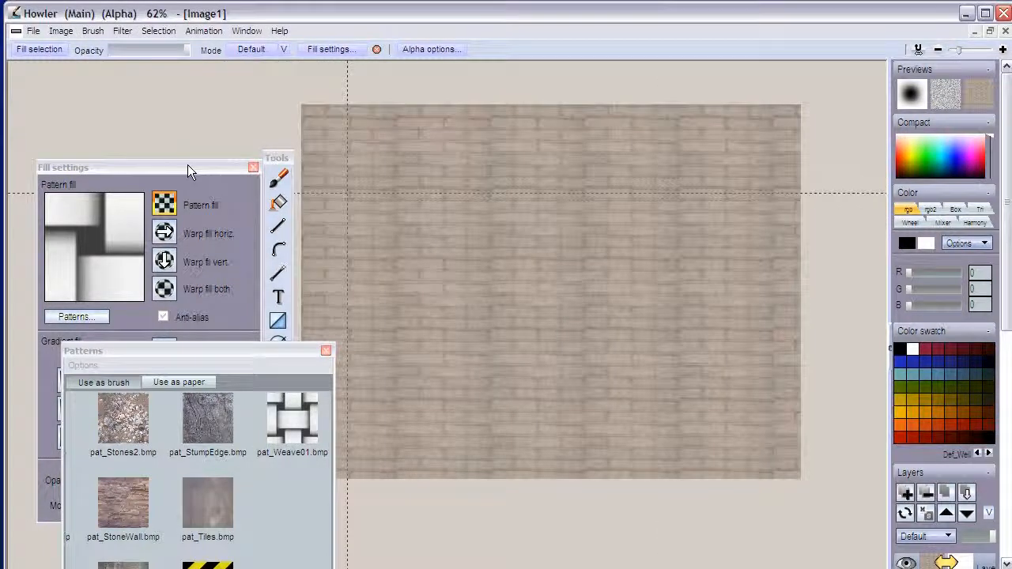
- Reselect the right half of the canvas with a full-height rectangular selection
left_click(280, 203)
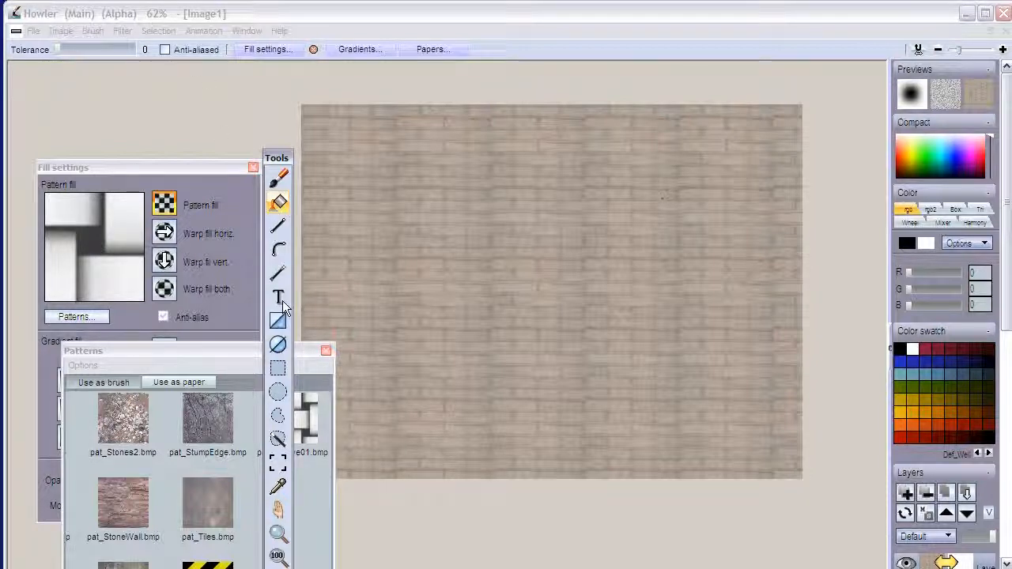
left_click(278, 367)
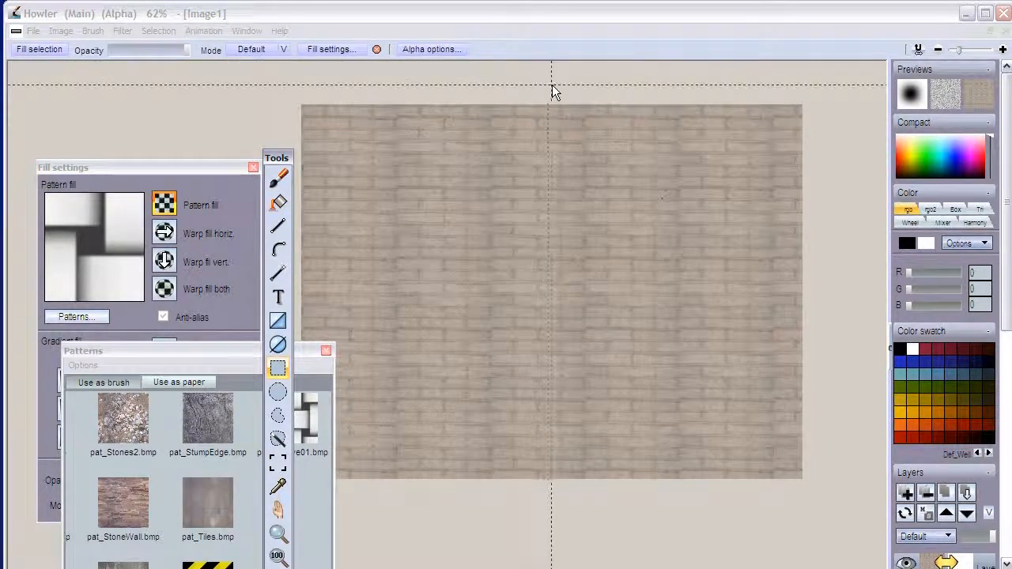
left_click(537, 88)
left_click_drag(536, 88, 809, 486)
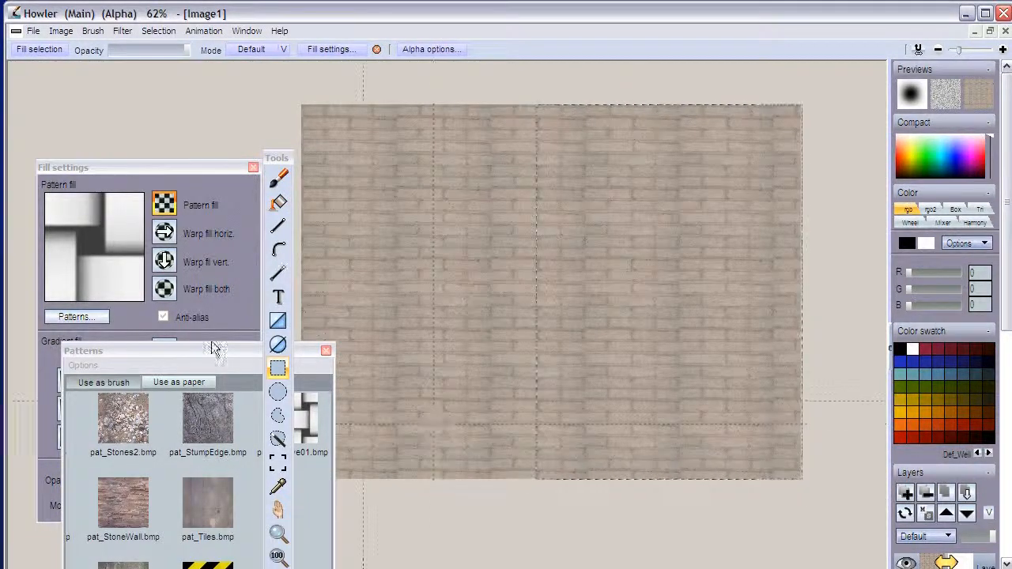
- Fill the selected right half with the weave pattern at a tolerance of 115, and raise the fill tolerance to 255
left_click(277, 202)
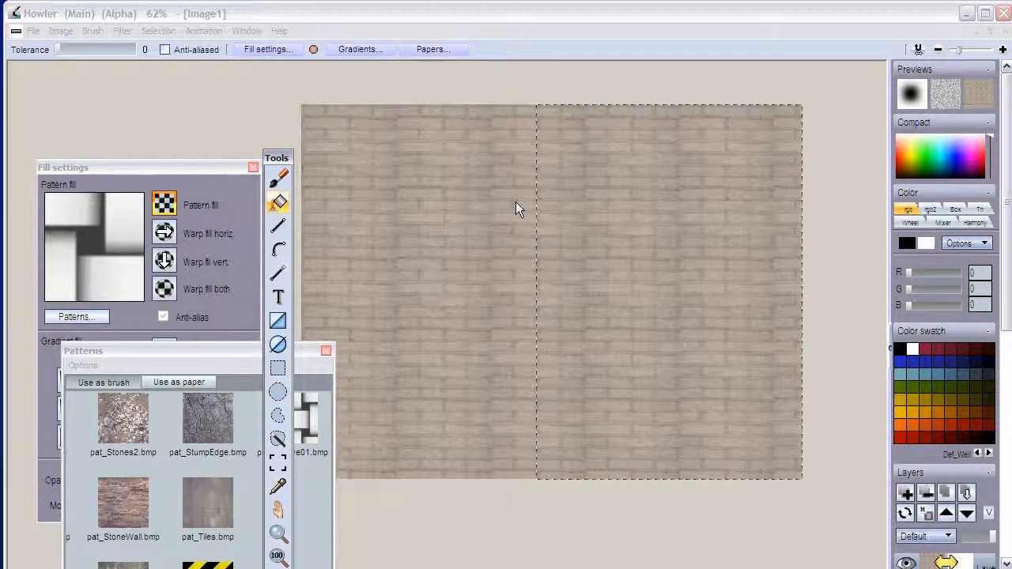
left_click(644, 213)
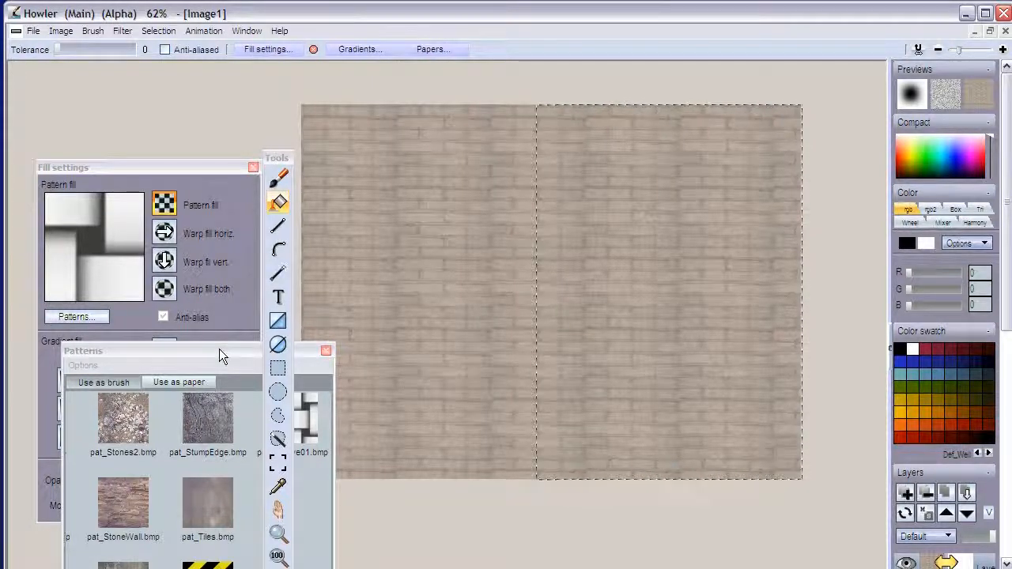
left_click_drag(62, 51, 93, 51)
left_click(632, 203)
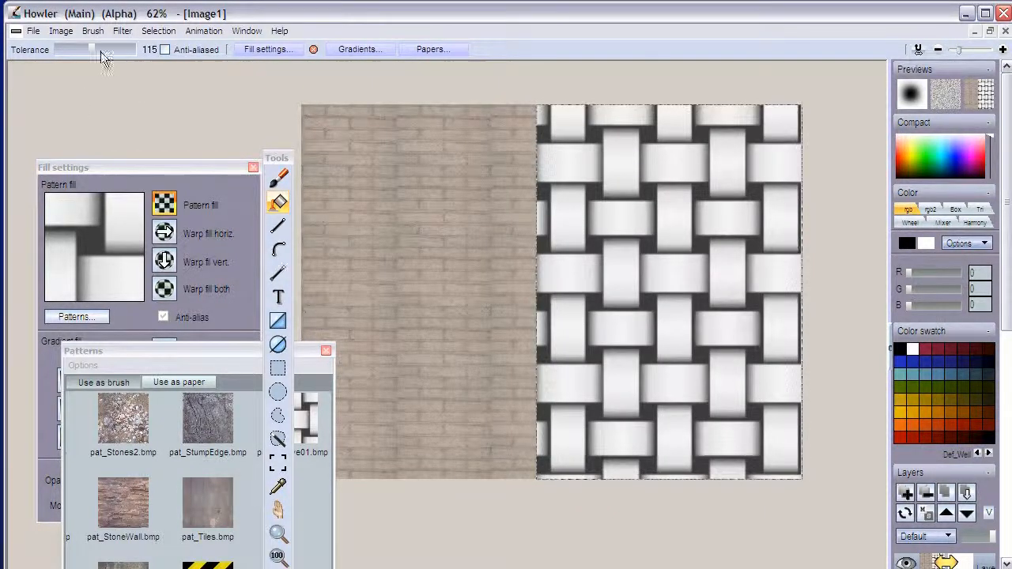
left_click_drag(116, 49, 171, 76)
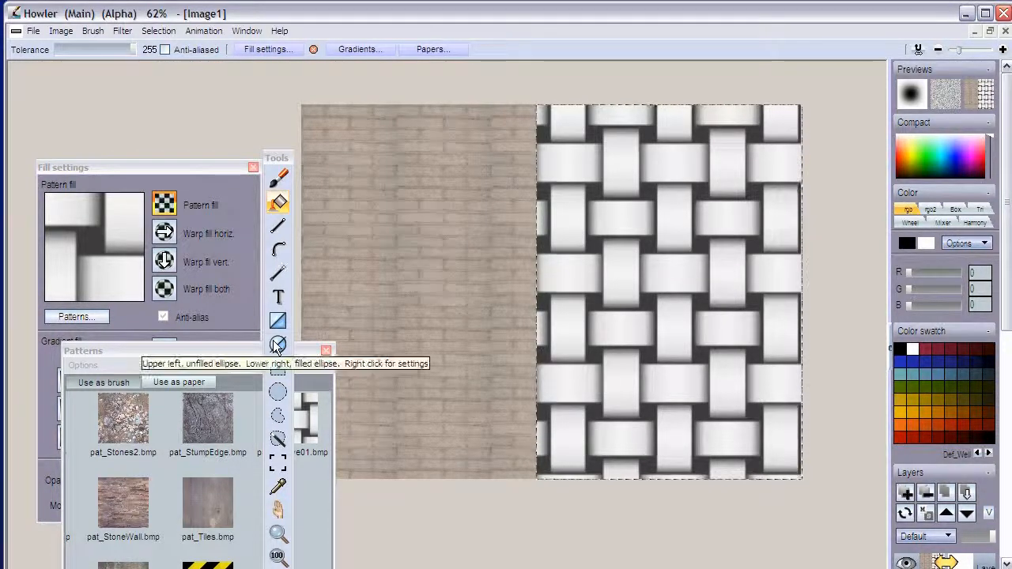
- Select a large ellipse centred on the seam between the brick and weave patterns, in the middle of the canvas
left_click(278, 394)
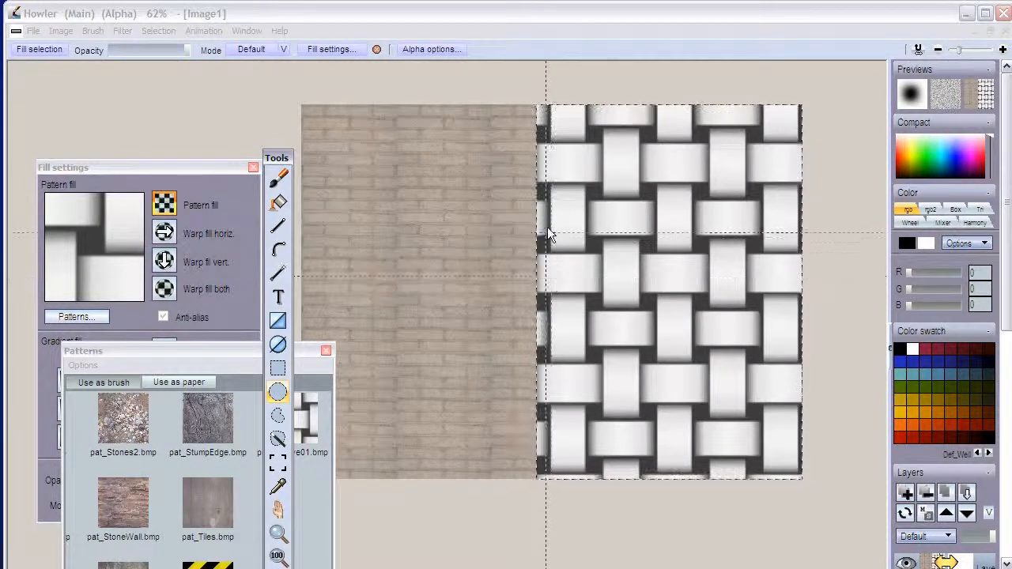
left_click_drag(538, 159, 606, 278)
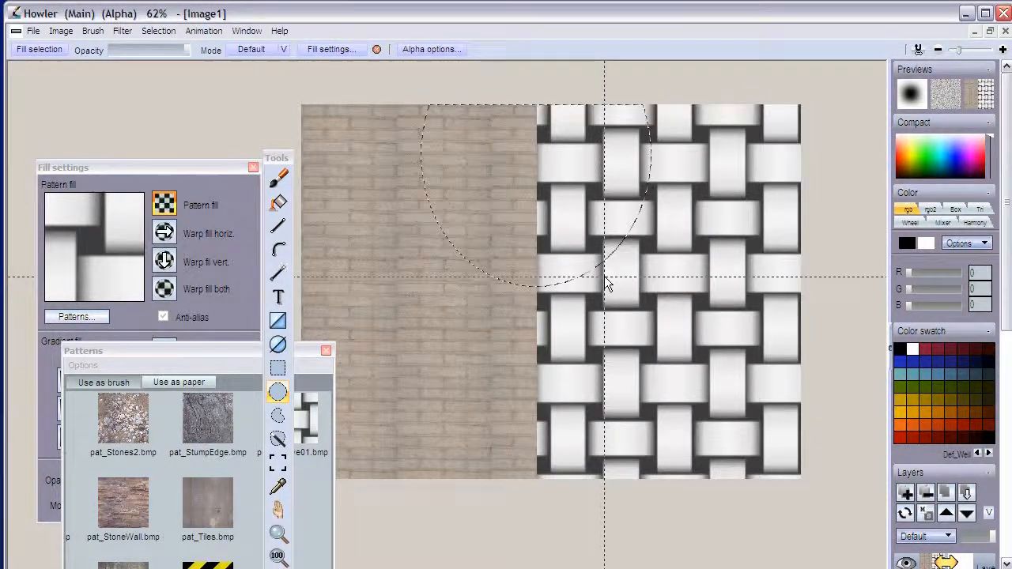
key("ctrl+z")
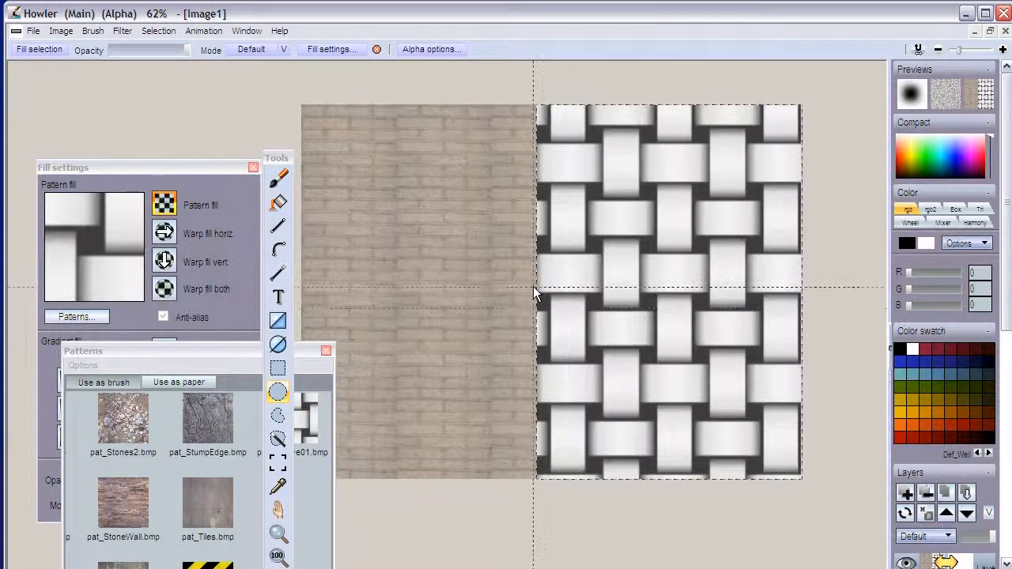
left_click_drag(537, 283, 685, 129)
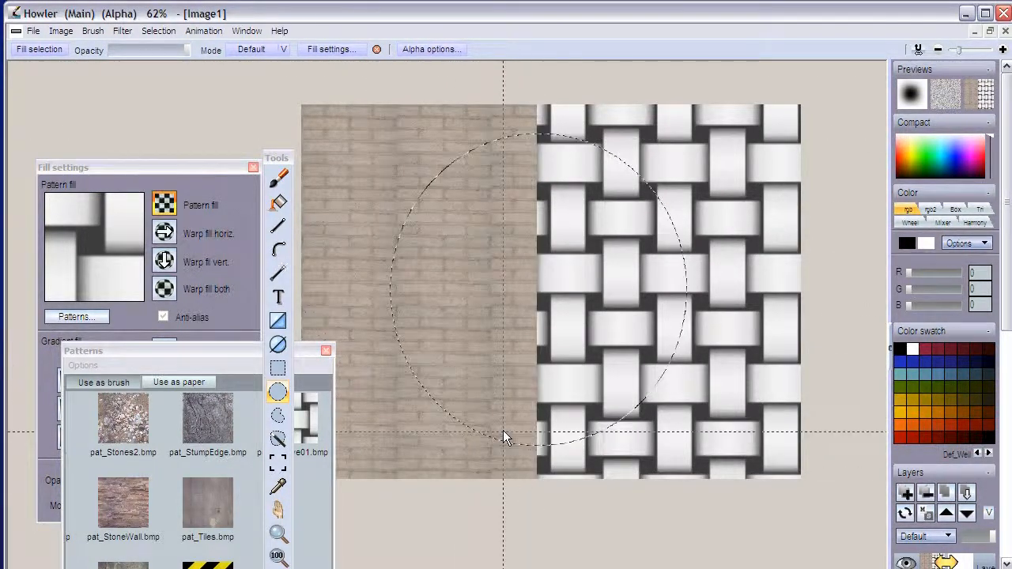
- Store the elliptical selection in an alpha buffer and move the buffer window off the artwork
left_click(155, 31)
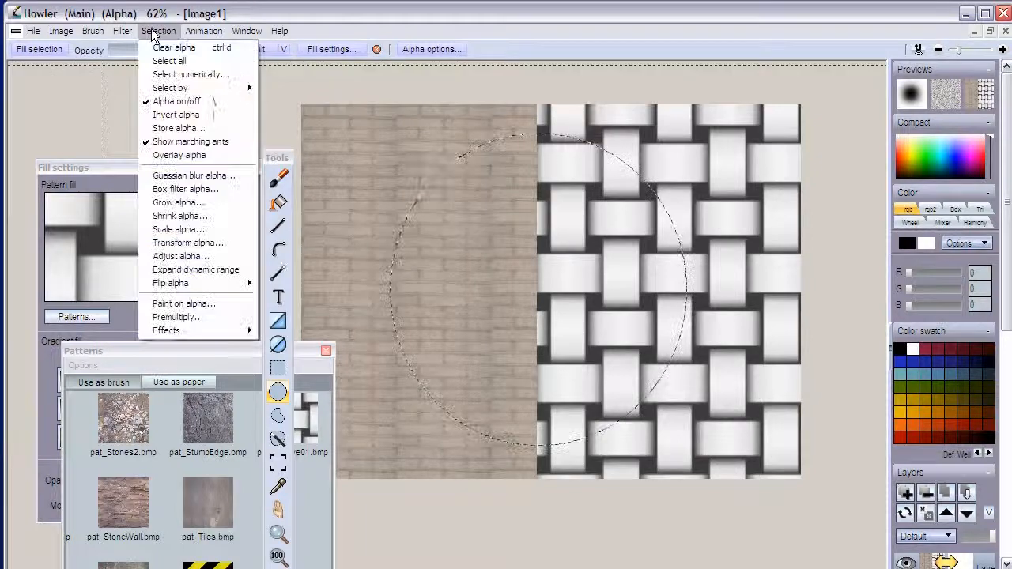
left_click(204, 127)
left_click_drag(218, 203, 814, 43)
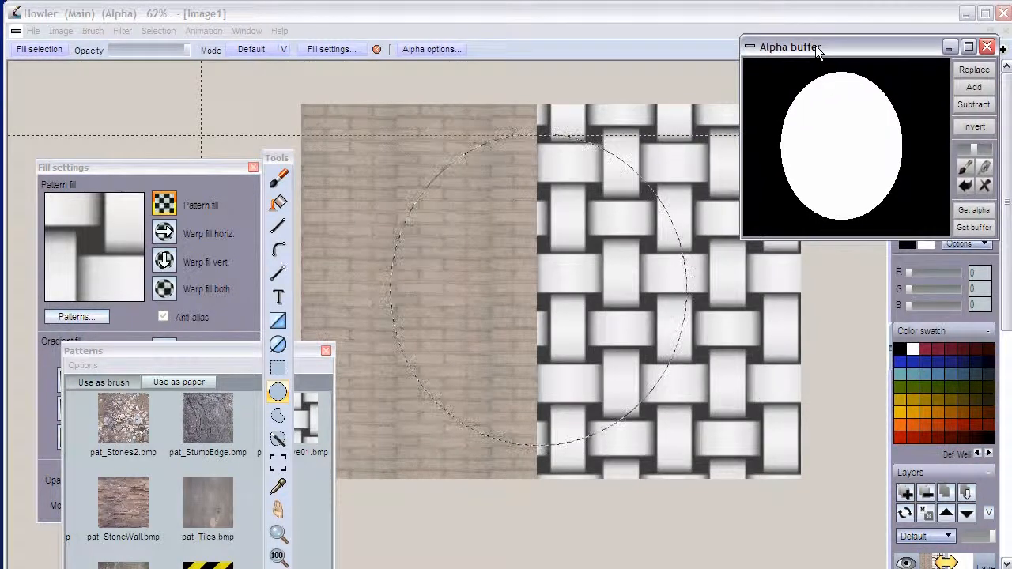
left_click_drag(787, 46, 787, 374)
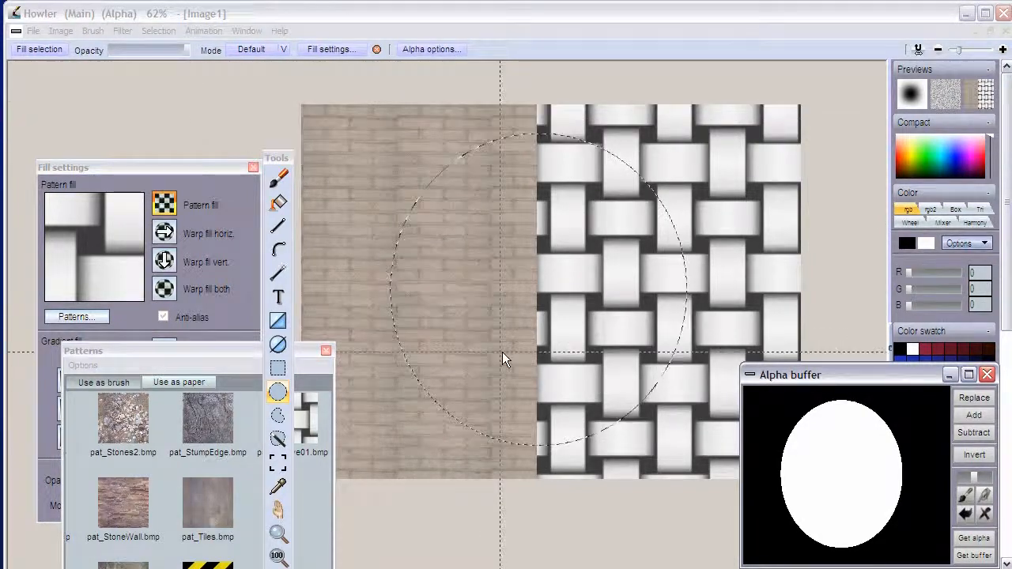
- Subtract the weave-filled right half from the elliptical selection with a rectangular selection, leaving only the half over the bricks
left_click(276, 376)
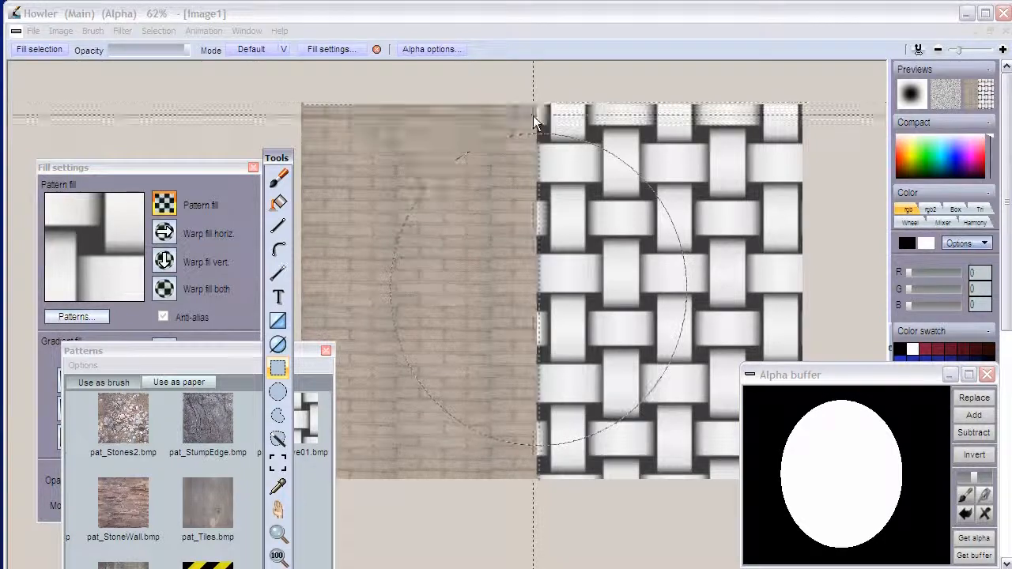
left_click_drag(646, 123, 746, 272)
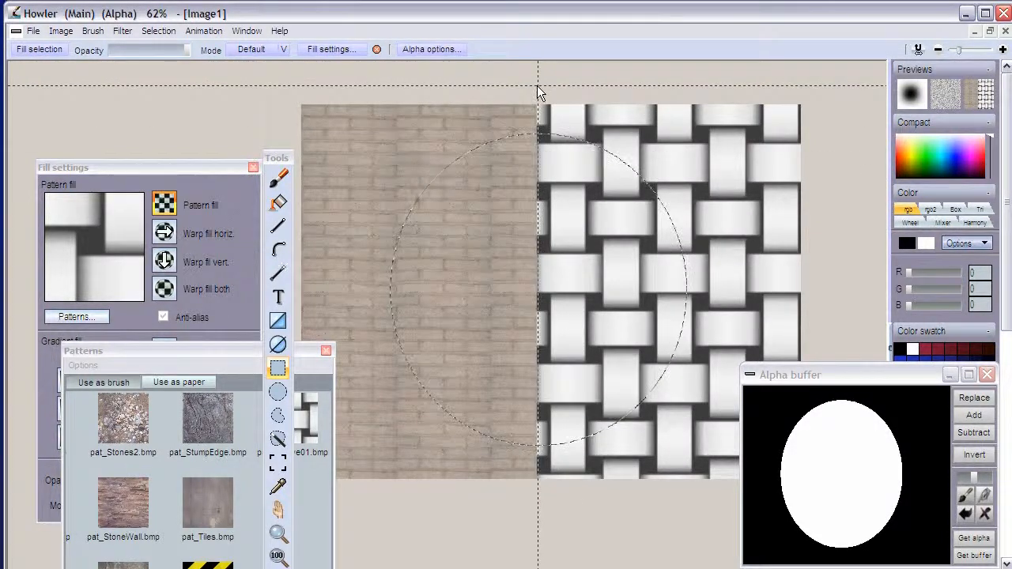
left_click_drag(536, 85, 574, 316)
left_click_drag(662, 317, 709, 529)
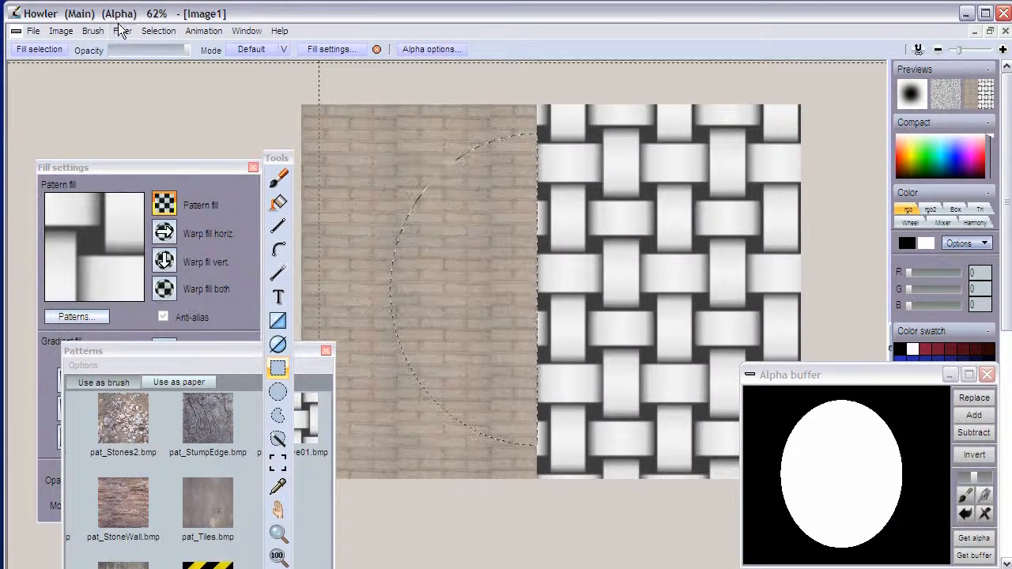
- Store the half-ellipse selection in a second alpha buffer and place its window above the first one
left_click(157, 31)
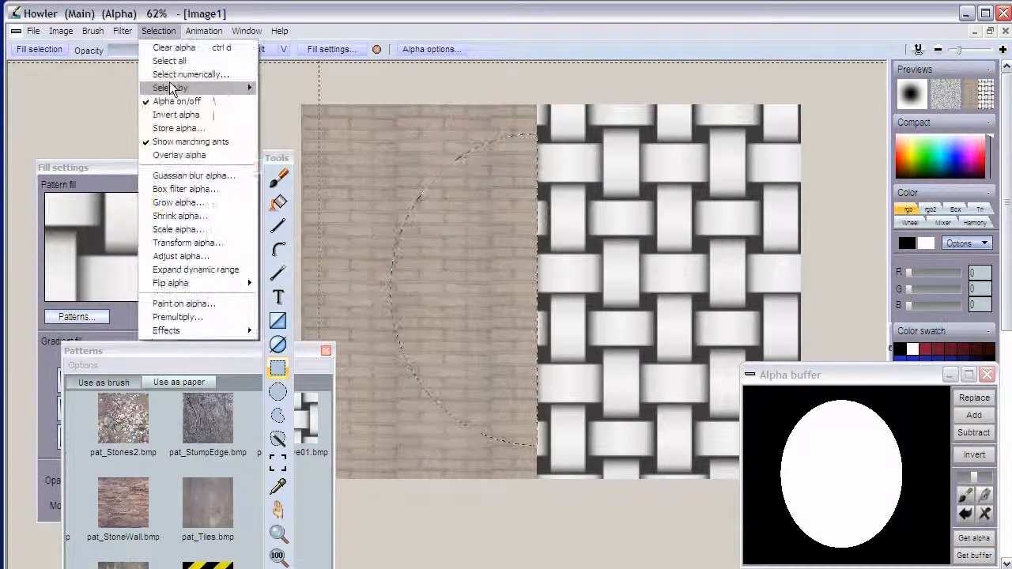
left_click(186, 128)
left_click_drag(96, 37, 875, 159)
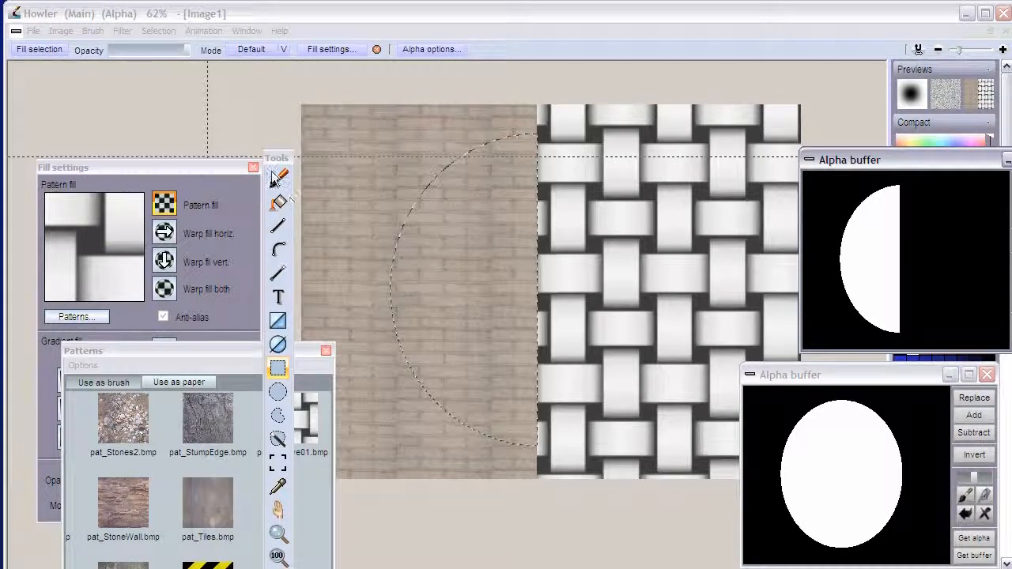
- Fill the half-ellipse over the bricks with the weave pattern, then flip the alpha selection onto the weave side
left_click(277, 204)
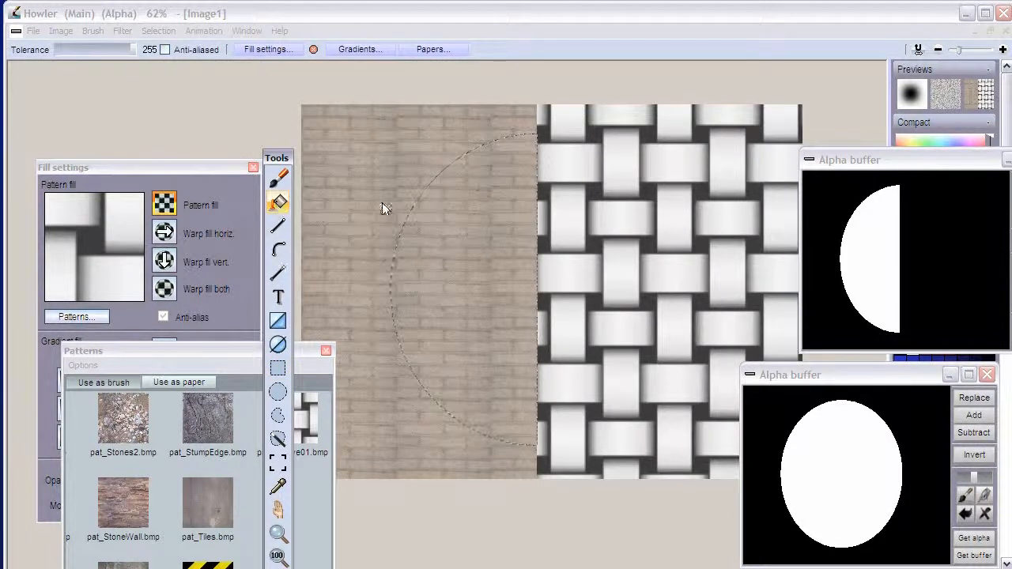
left_click(470, 209)
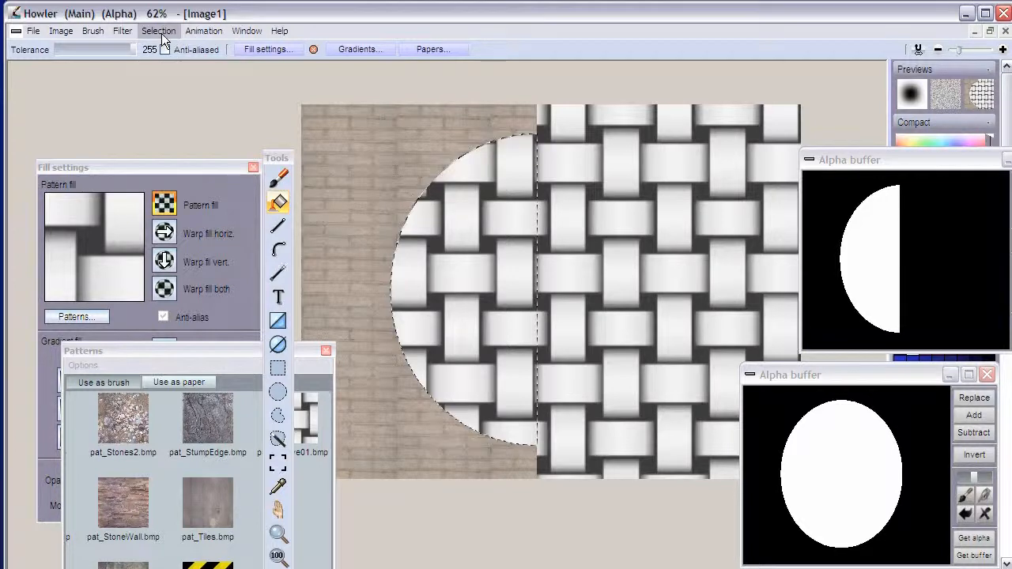
left_click(161, 33)
mouse_move(197, 282)
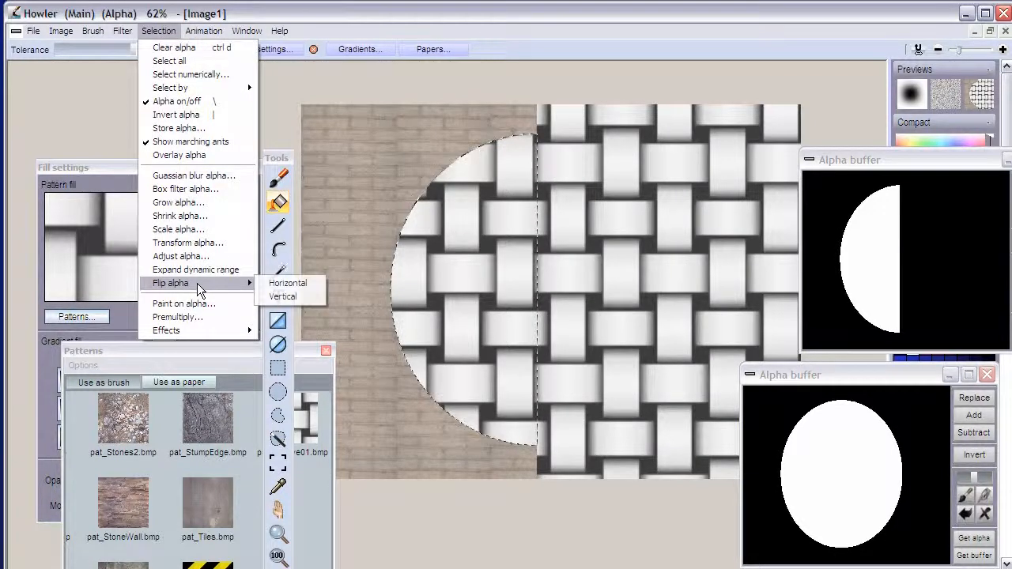
left_click(289, 297)
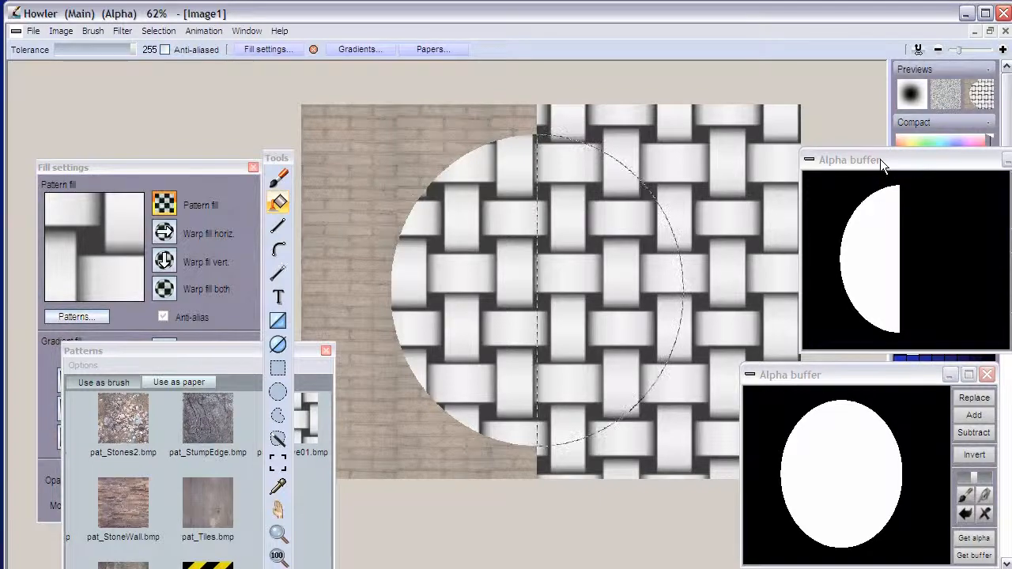
- Fill the flipped half-ellipse with the pat_BrickWall.bmp pattern and clear the alpha selection
left_click_drag(194, 355, 216, 107)
left_click_drag(304, 395, 118, 396)
left_click(126, 242)
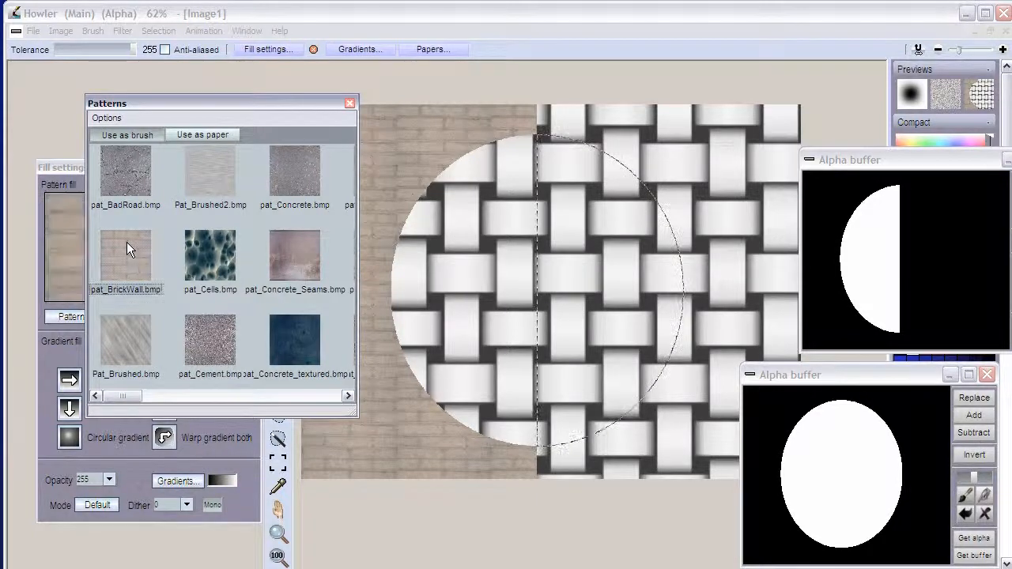
left_click_drag(301, 104, 567, 532)
left_click(283, 205)
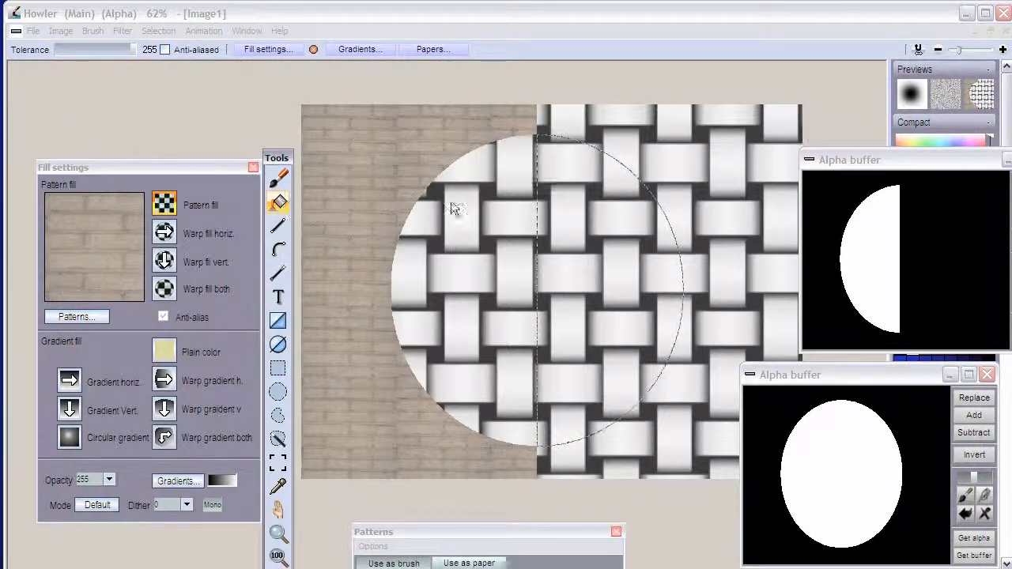
left_click(611, 215)
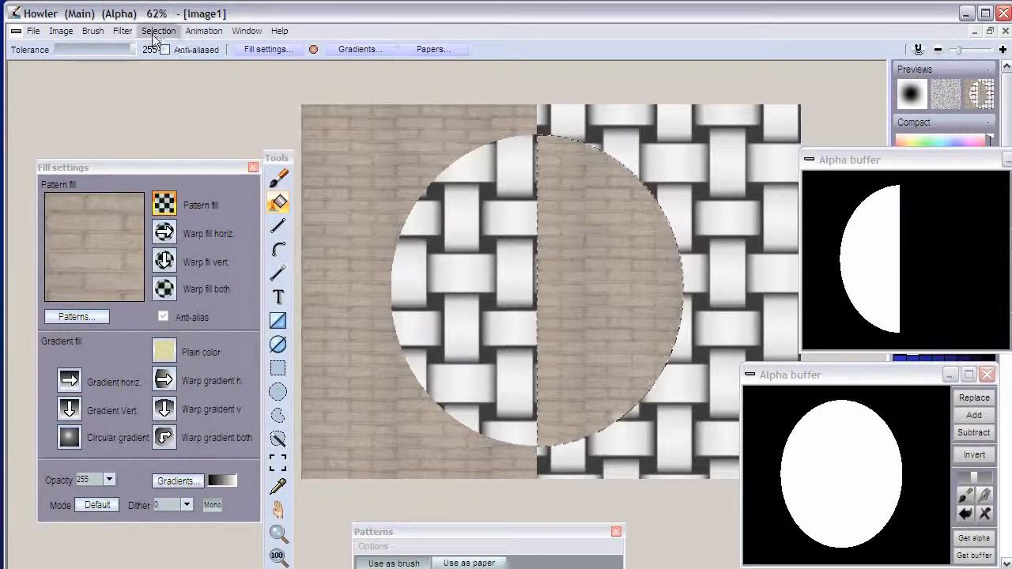
left_click(187, 33)
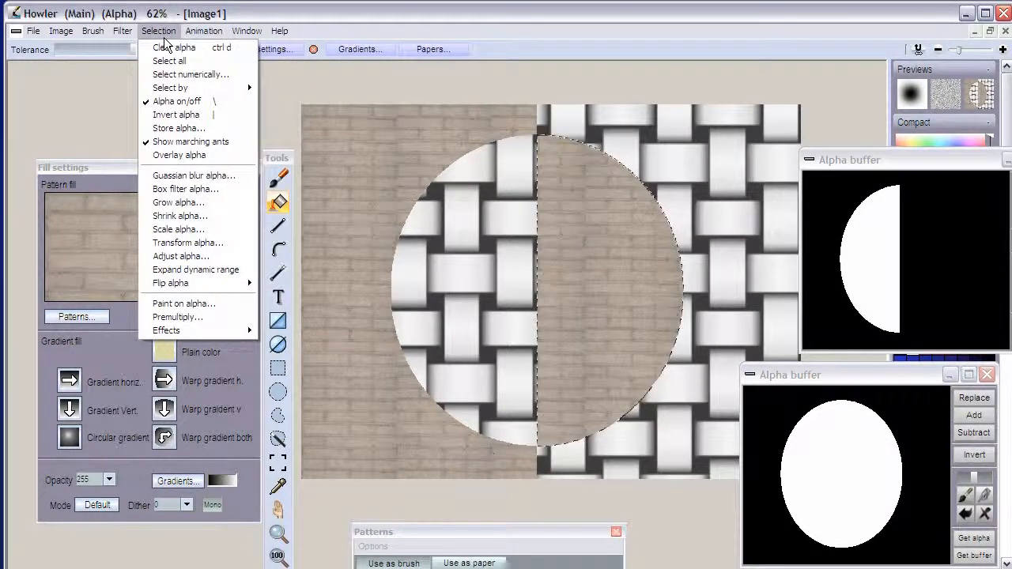
left_click(162, 49)
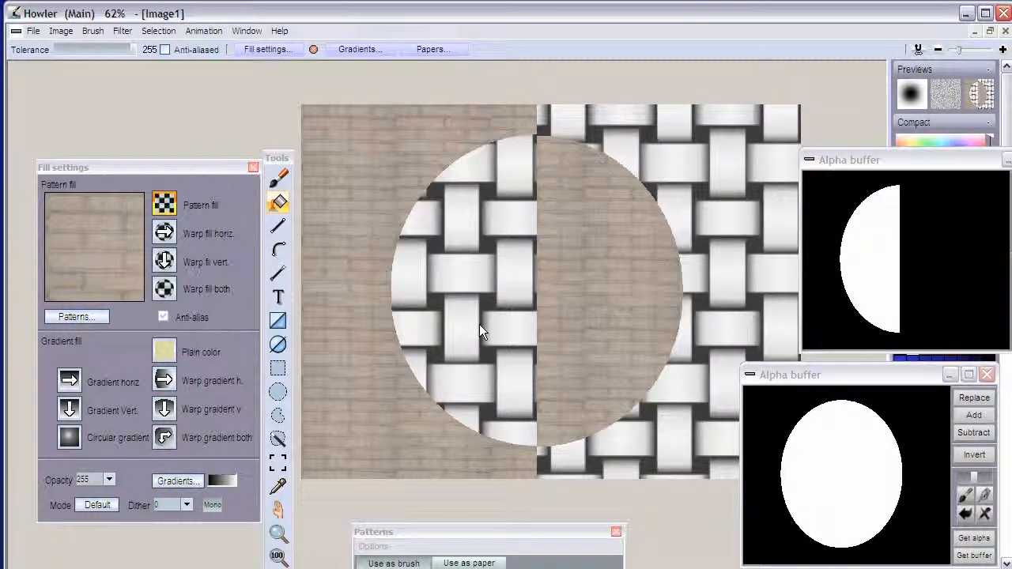
- Tidy the workspace by closing the fill settings, both alpha buffers and the patterns, and moving the tools and image apart
left_click(253, 168)
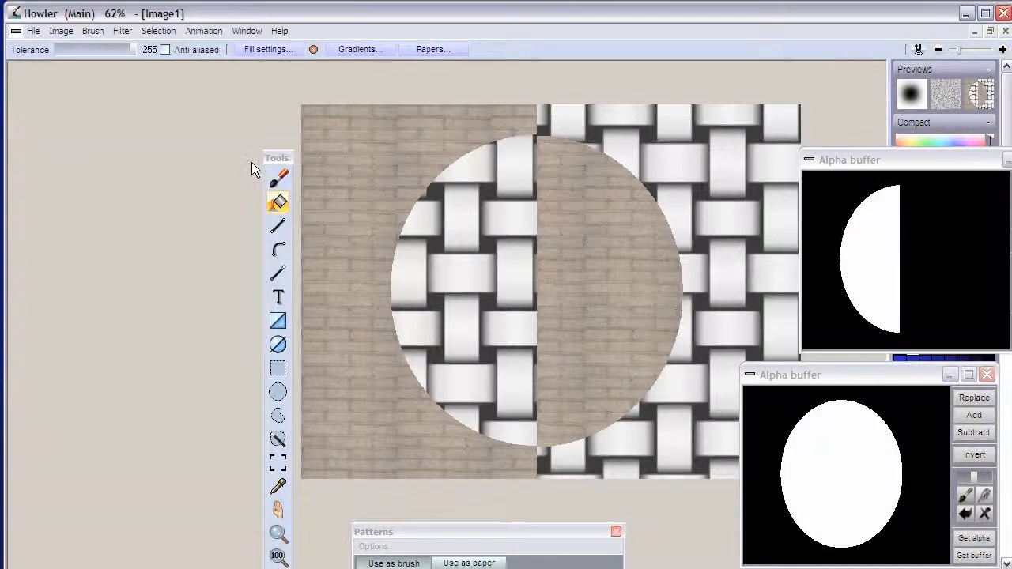
left_click_drag(290, 170, 95, 105)
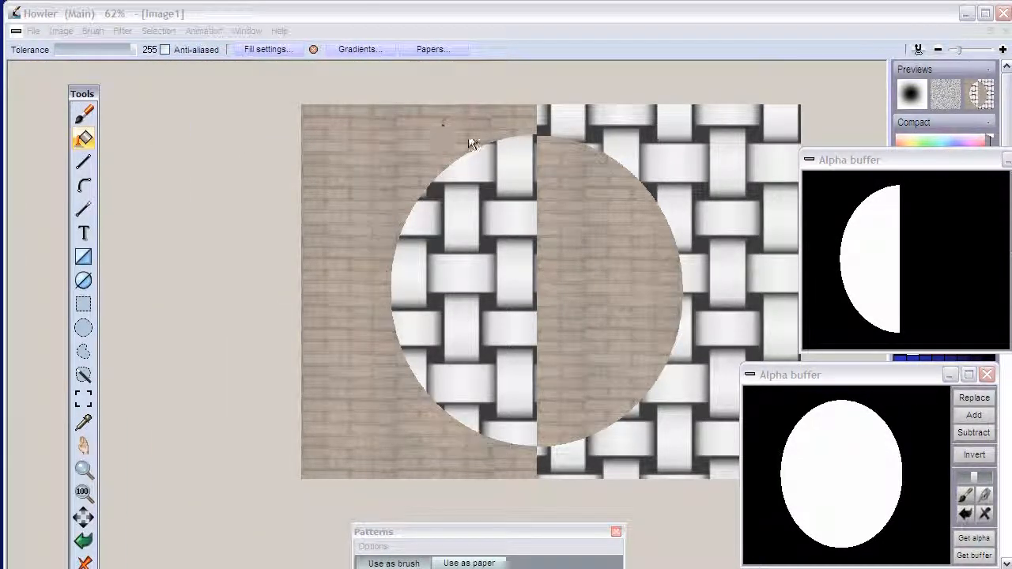
left_click_drag(490, 215, 355, 194)
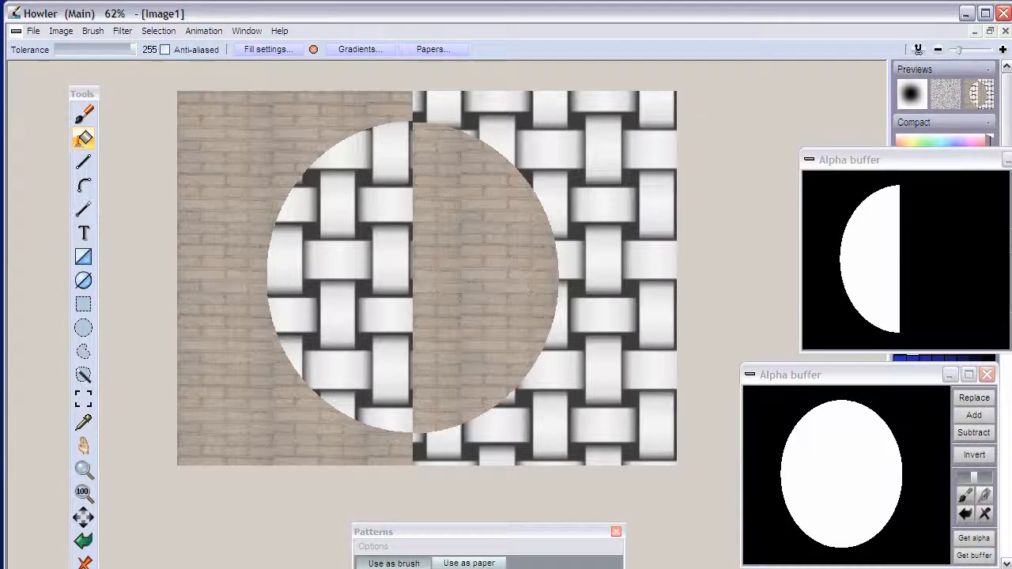
left_click(1011, 160)
left_click(987, 375)
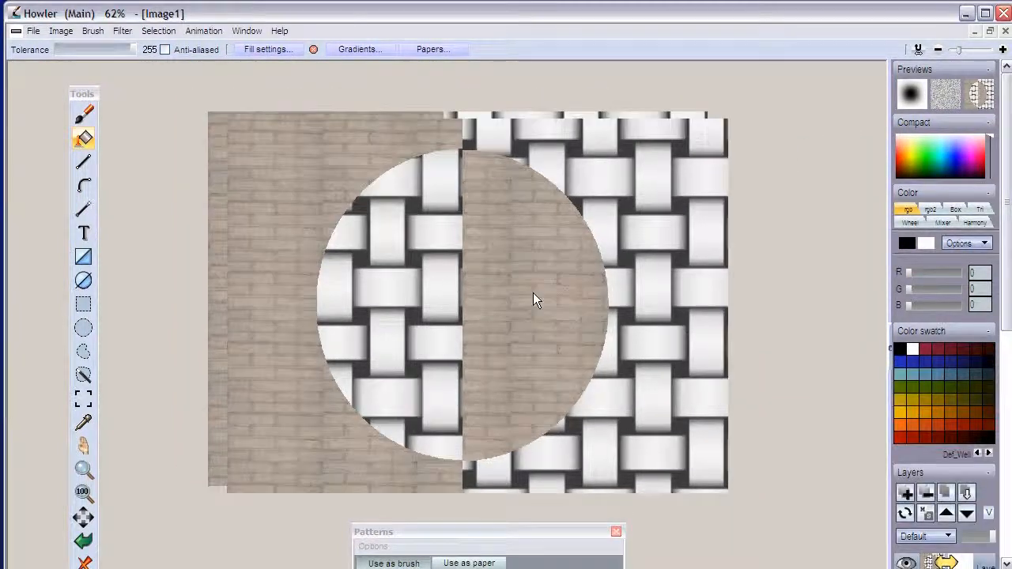
left_click(618, 533)
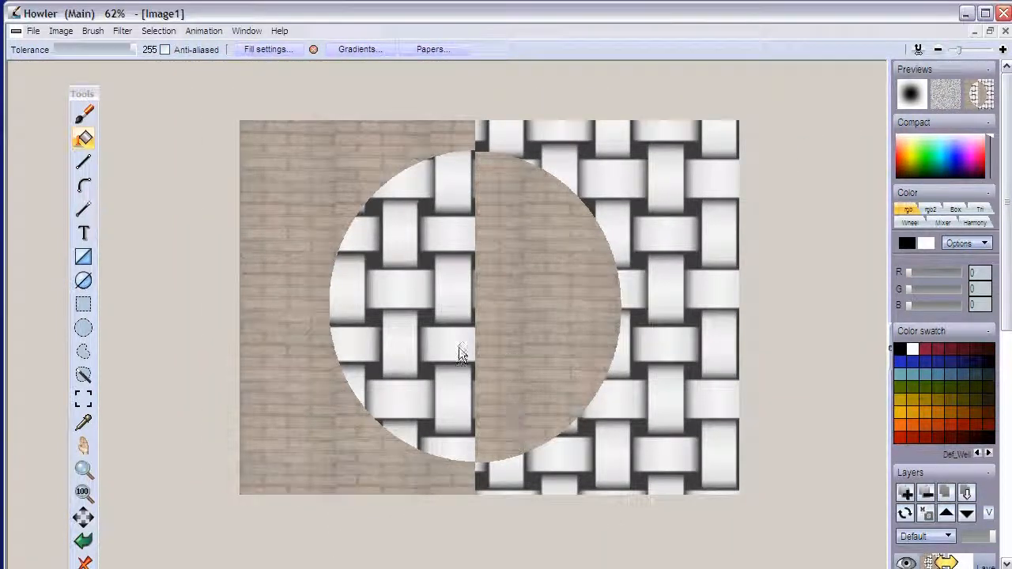
- Expand the dynamic range of the whole image
scroll(470, 332, "up", 1)
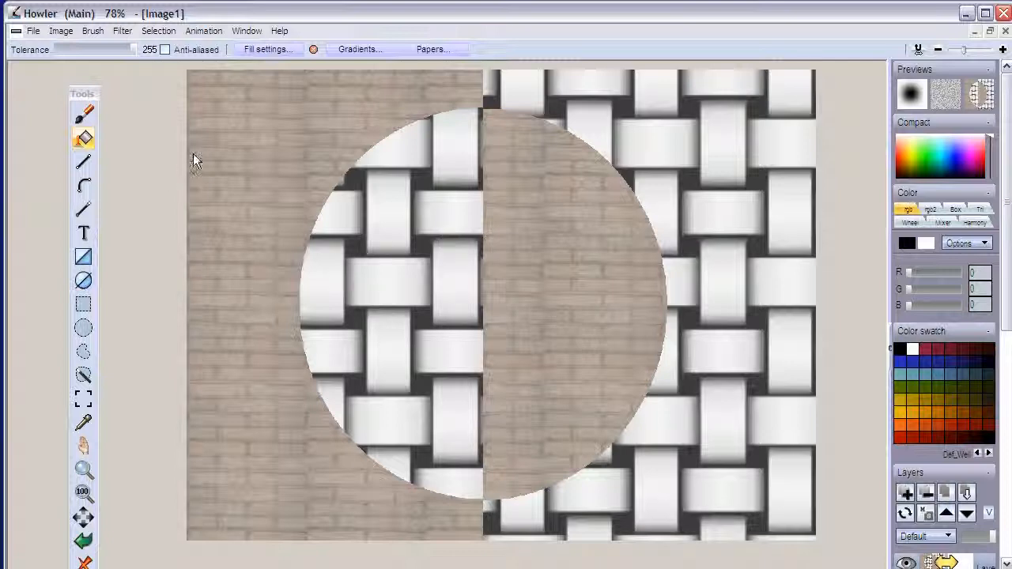
left_click(59, 32)
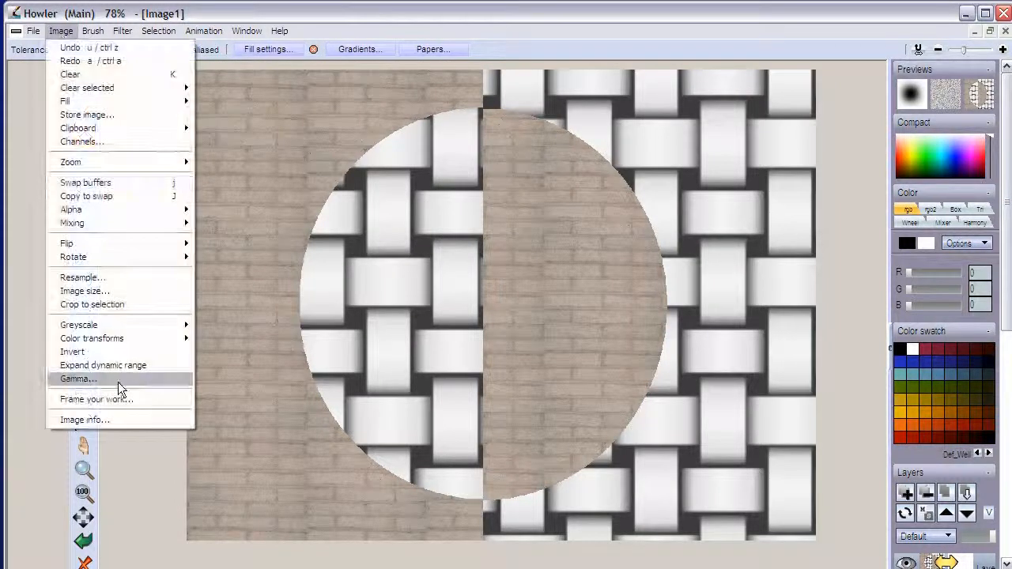
left_click(128, 369)
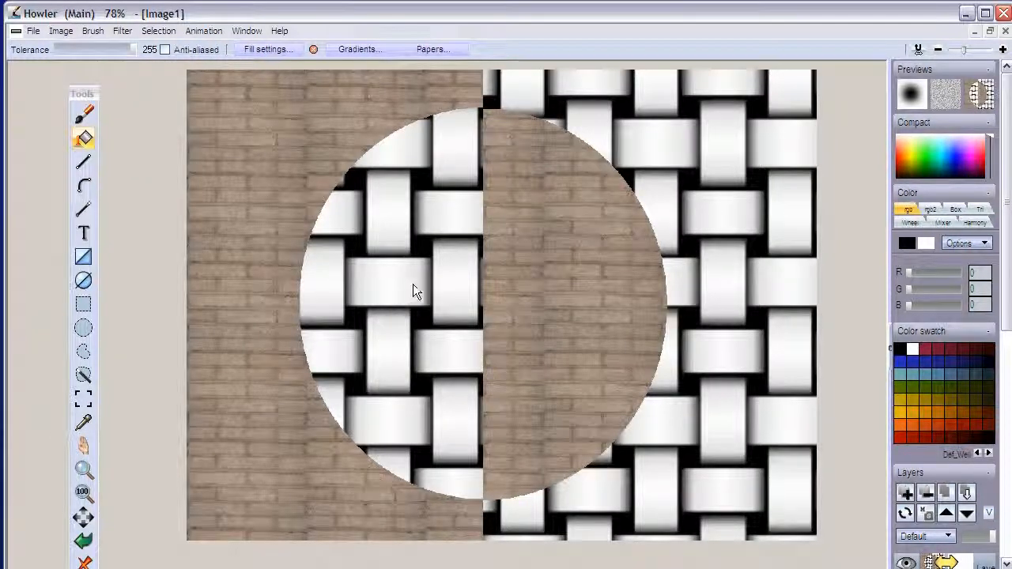
- Start the Lighting tool filter and place the light over the upper-left part of the ellipse
left_click(122, 31)
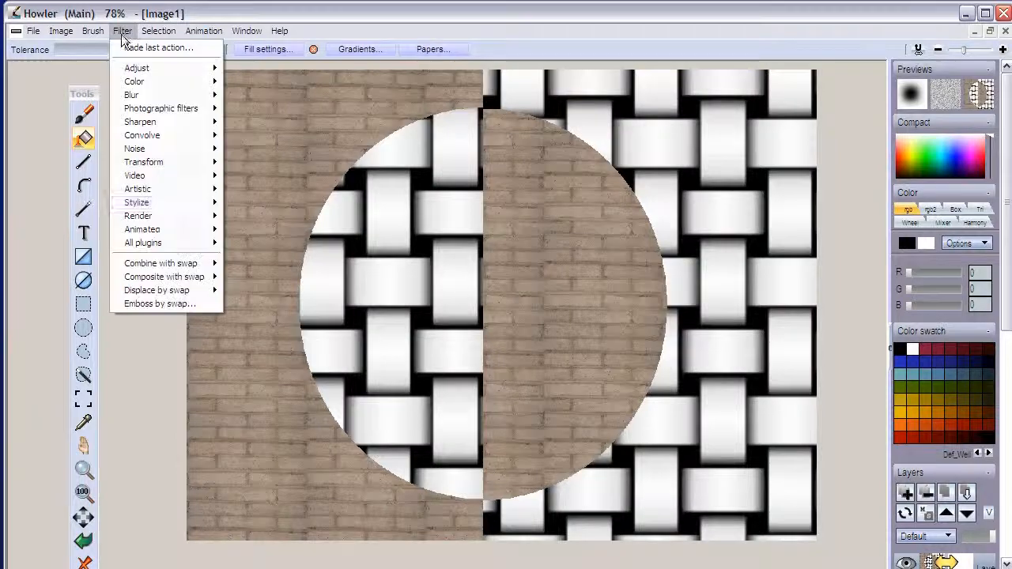
mouse_move(165, 204)
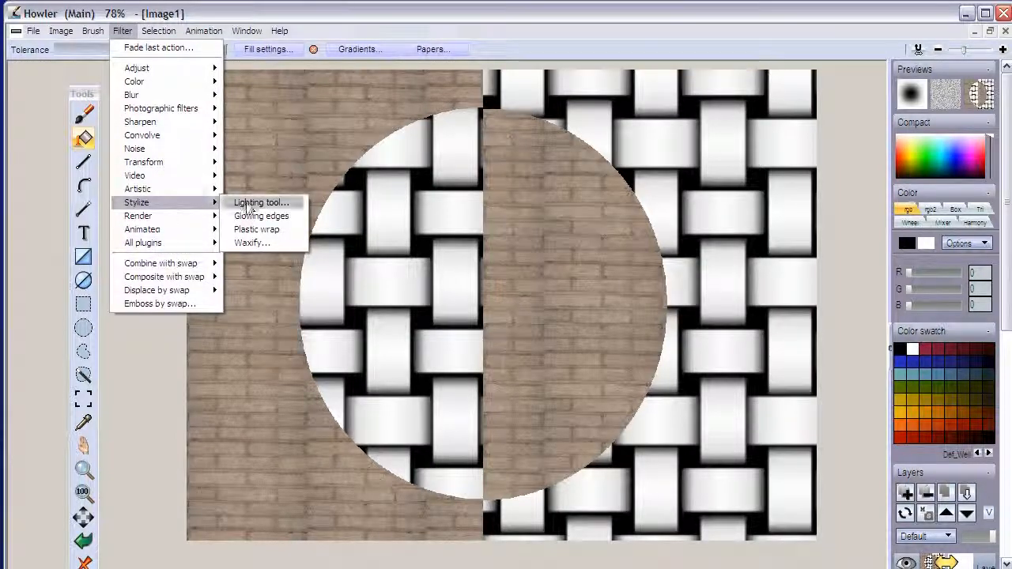
key("Return")
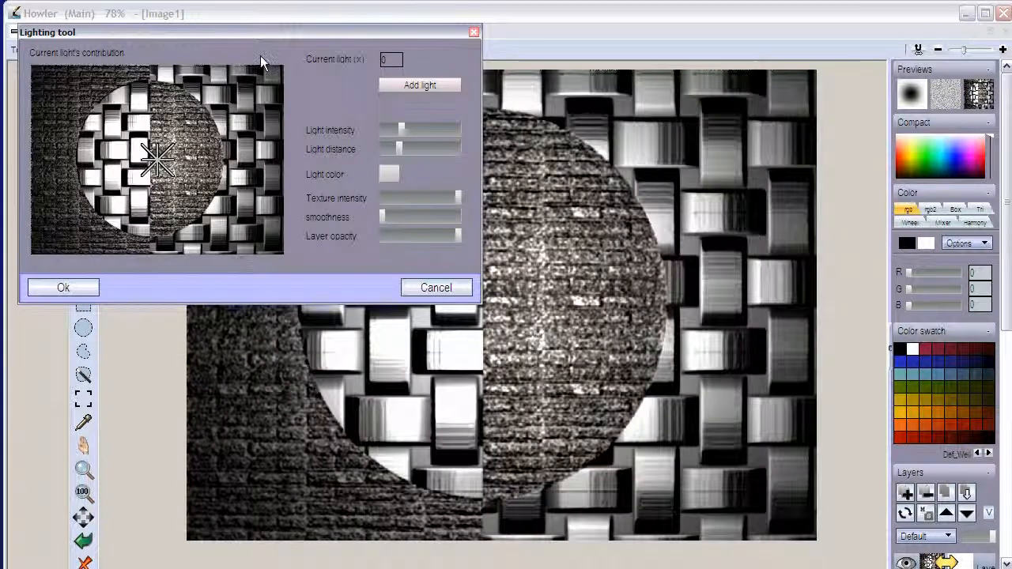
left_click_drag(228, 29, 259, 273)
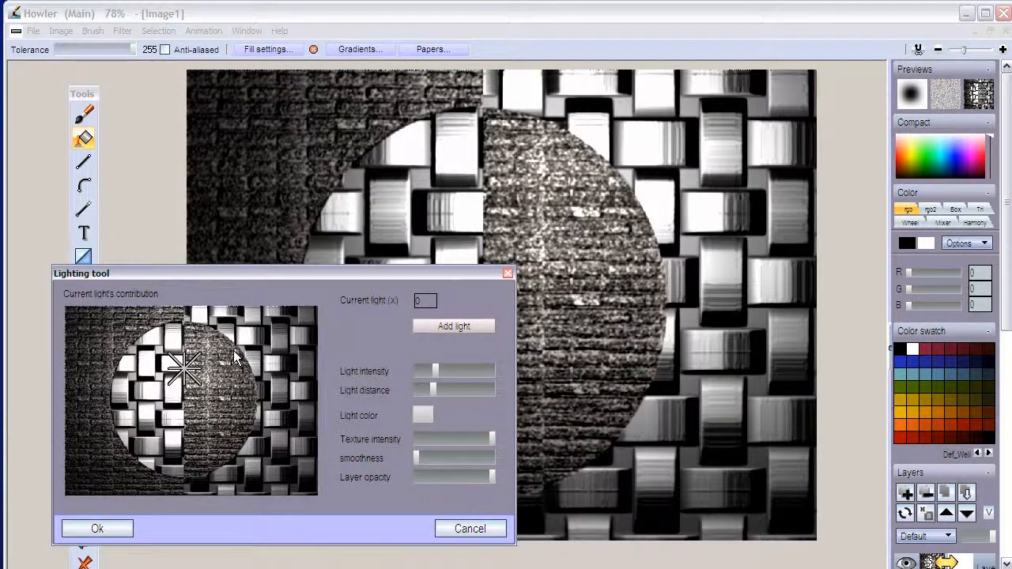
mouse_move(234, 350)
left_mouse_down()
mouse_move(268, 345)
mouse_move(273, 398)
mouse_move(122, 362)
mouse_move(198, 351)
mouse_move(237, 360)
mouse_move(190, 364)
mouse_move(103, 340)
mouse_move(133, 352)
left_mouse_up()
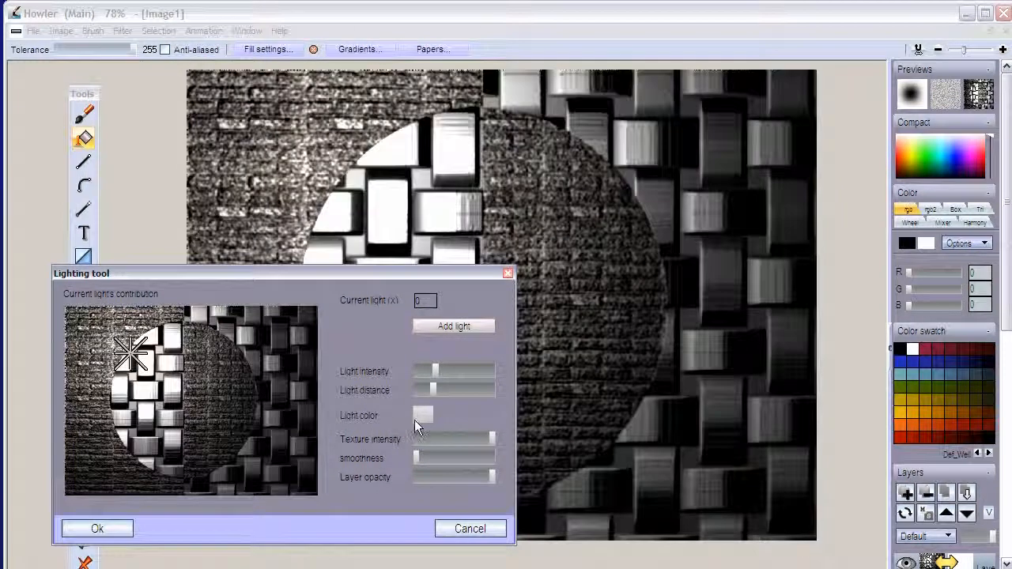
- Set the light color to a dark green
left_click(423, 415)
left_click(390, 271)
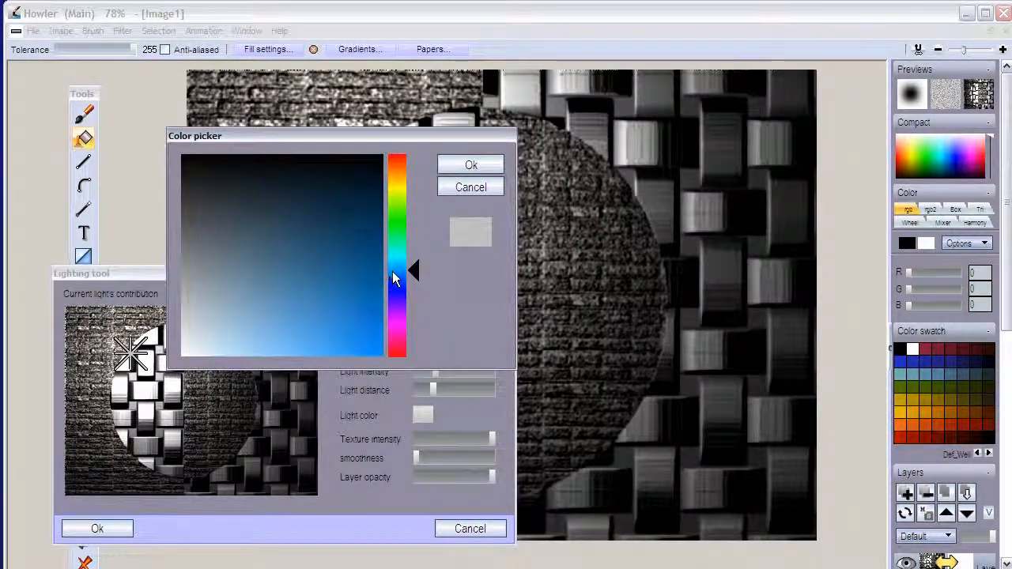
left_click(393, 236)
left_click(303, 249)
left_click(469, 164)
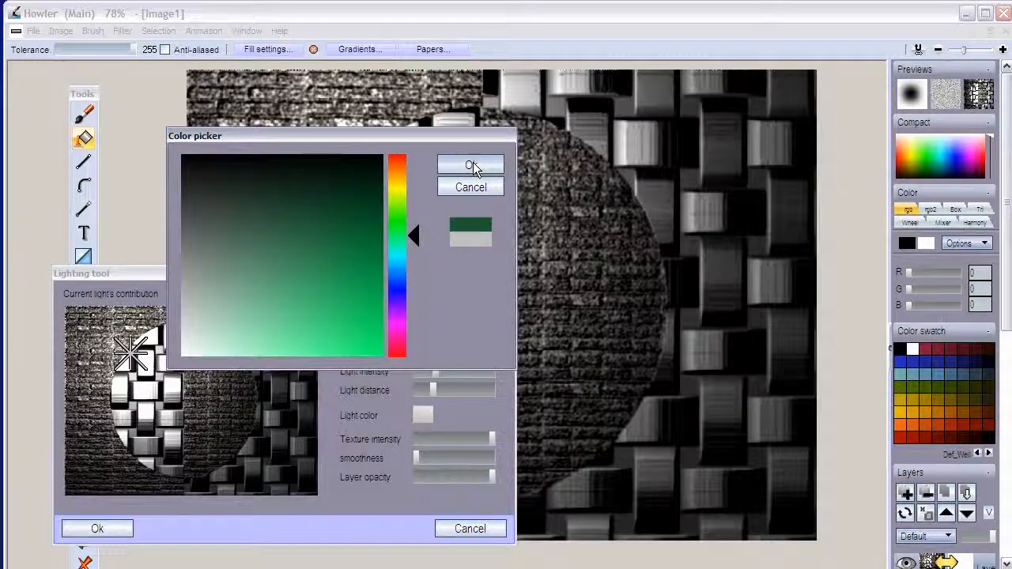
- Move the light slightly outward to the ellipse's upper-left edge, lower the texture intensity a little, and apply the lighting
mouse_move(198, 355)
left_mouse_down()
mouse_move(135, 342)
mouse_move(120, 356)
left_mouse_up()
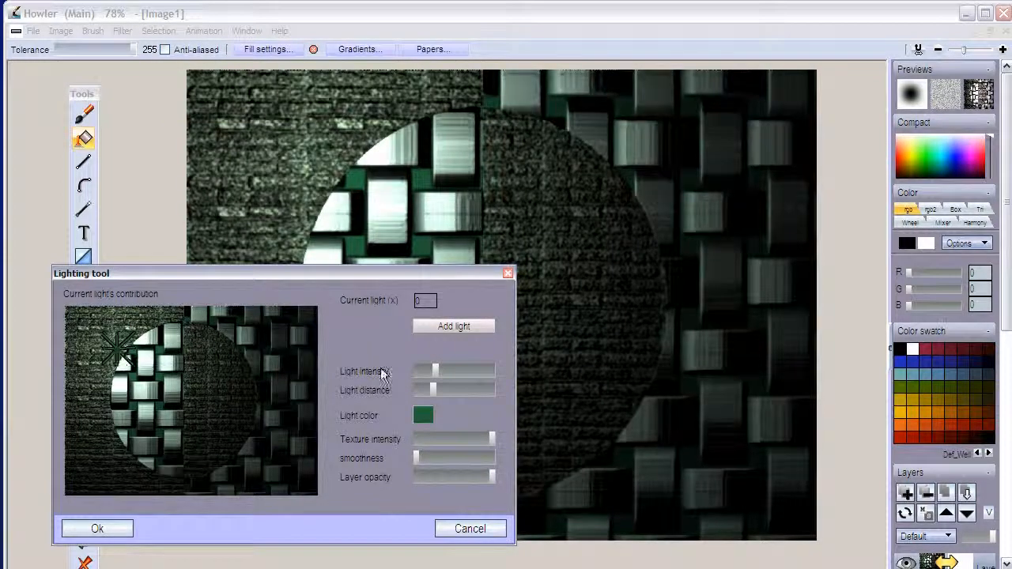
left_click_drag(492, 439, 477, 441)
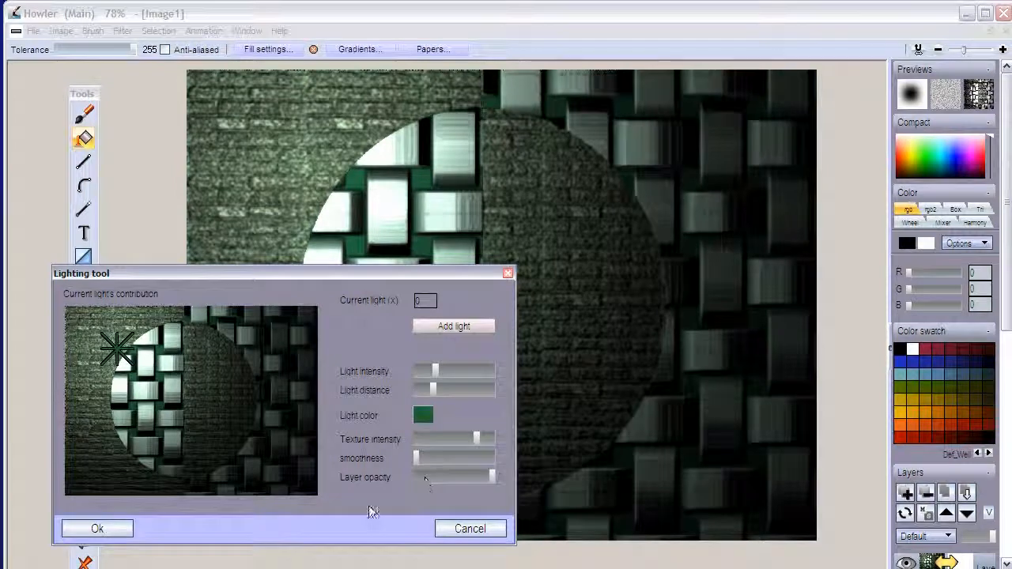
left_click(127, 531)
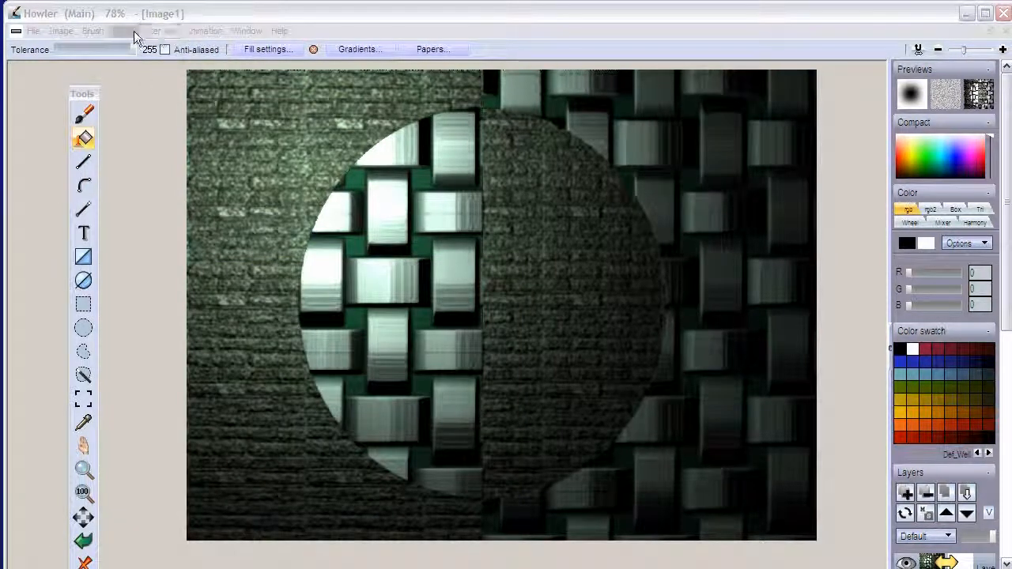
- Turn on the horizontal mirror and vertical mirror for the brush so the artwork becomes symmetrical
left_click(84, 115)
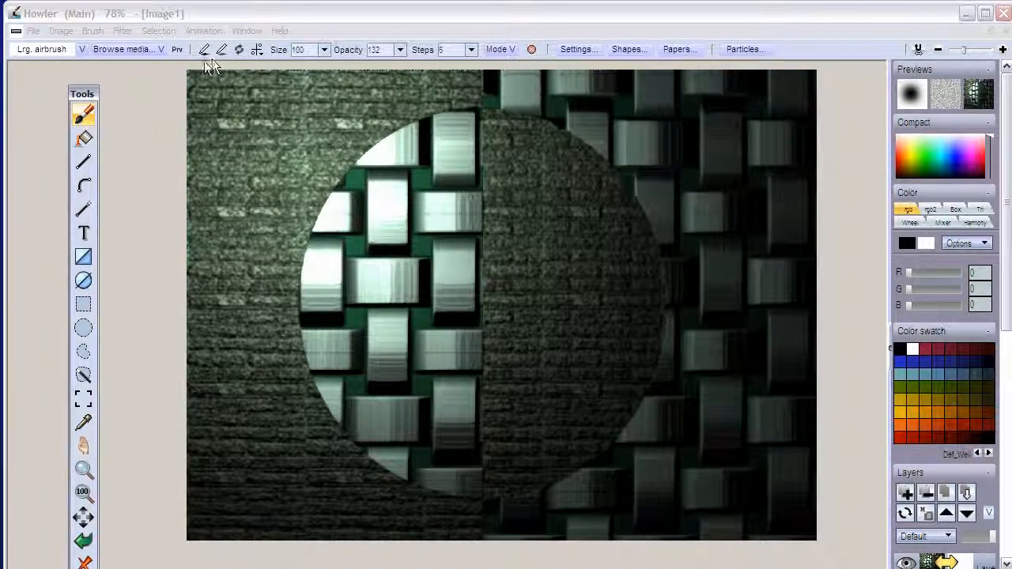
left_click(257, 49)
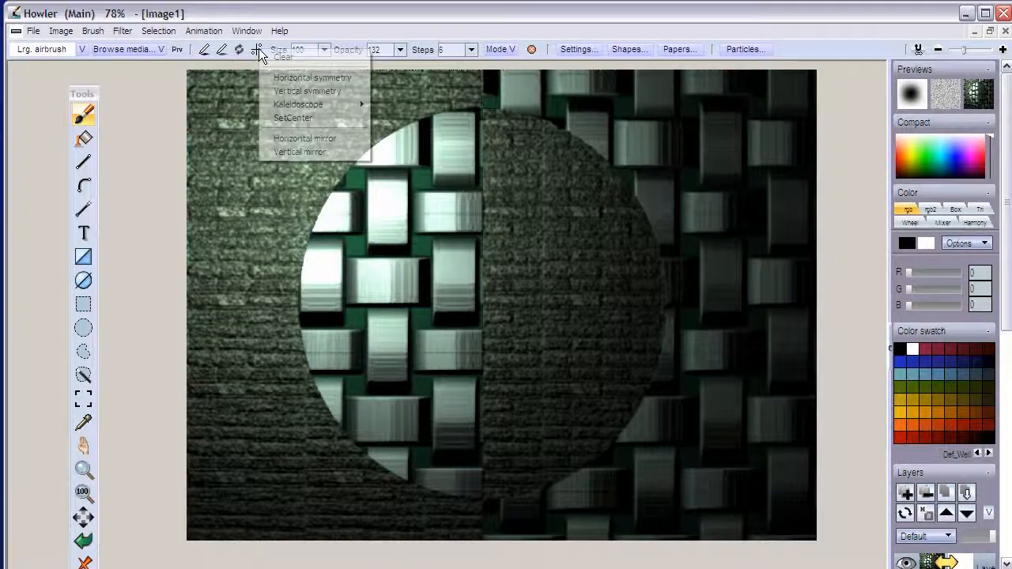
left_click(313, 137)
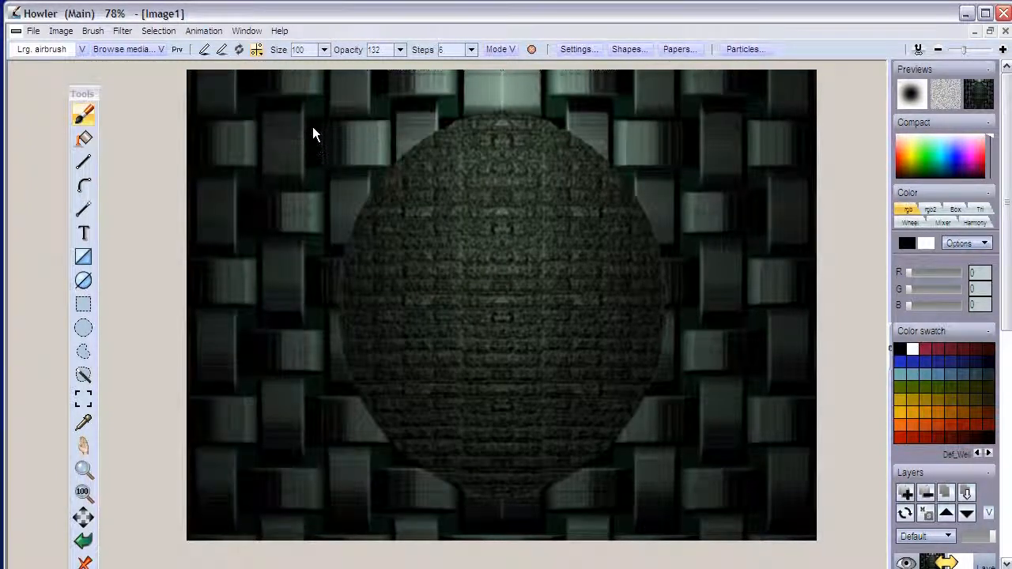
left_click(256, 48)
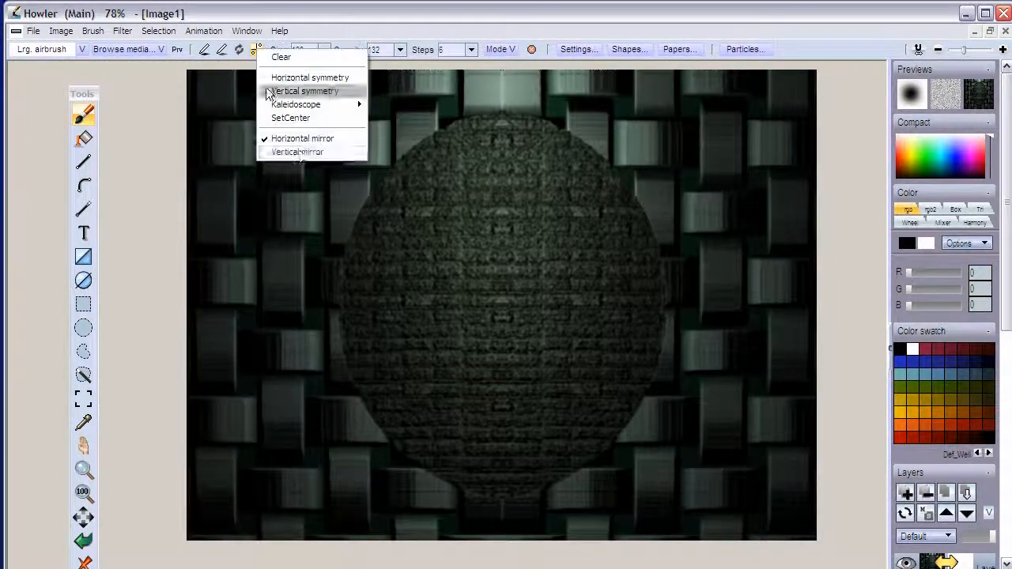
left_click(301, 150)
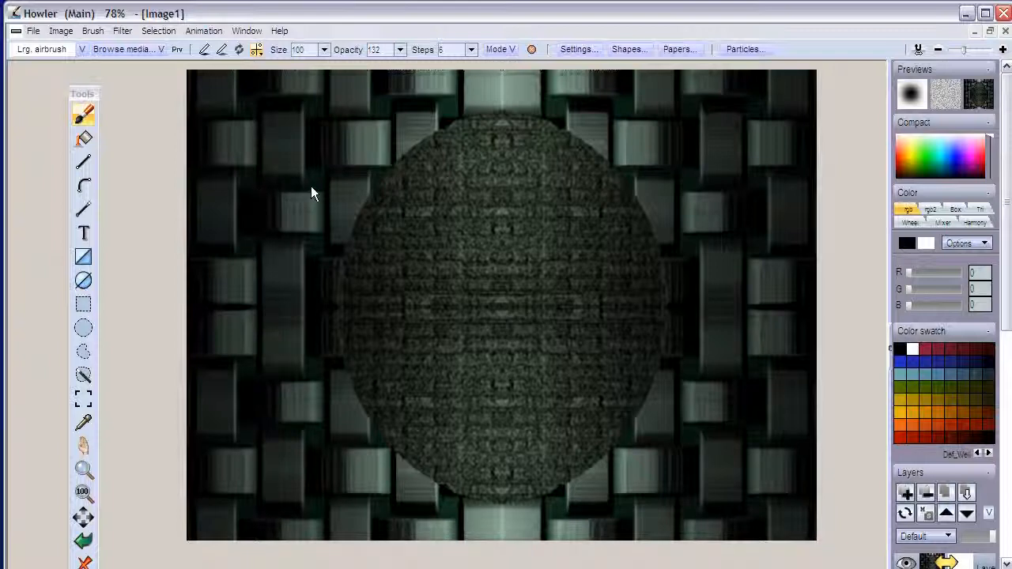
- Start the Transform filter, rotate the mirrored image slightly and scale it down, and turn on tiling to fill the canvas
left_click(123, 31)
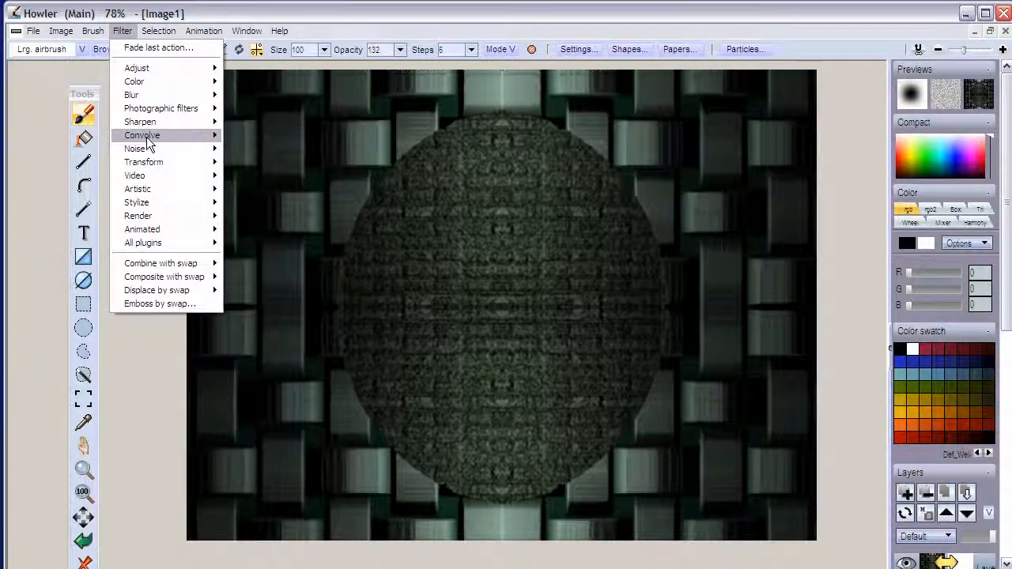
mouse_move(176, 159)
left_click(253, 159)
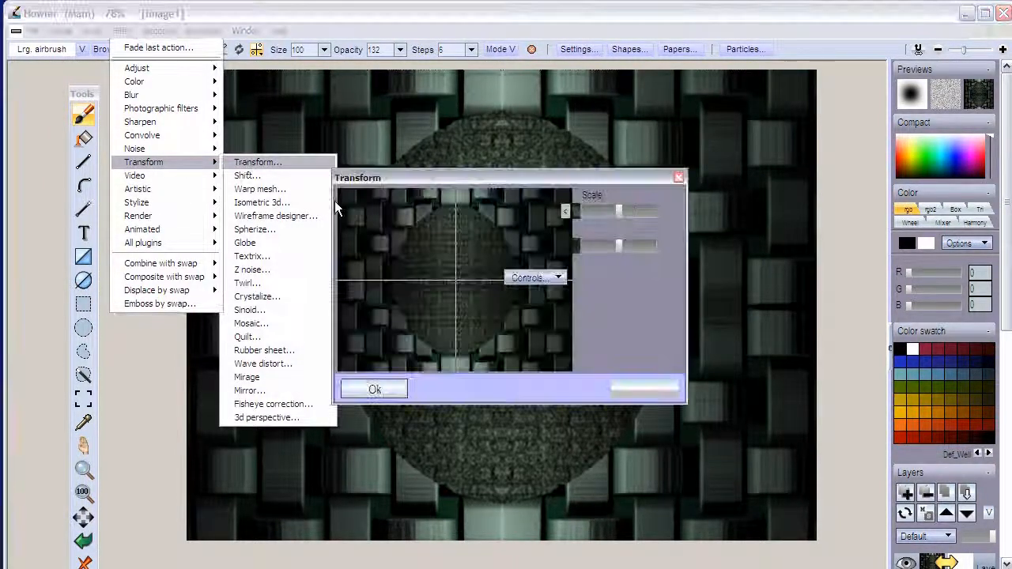
left_click_drag(453, 182, 170, 357)
left_click_drag(351, 309, 305, 279)
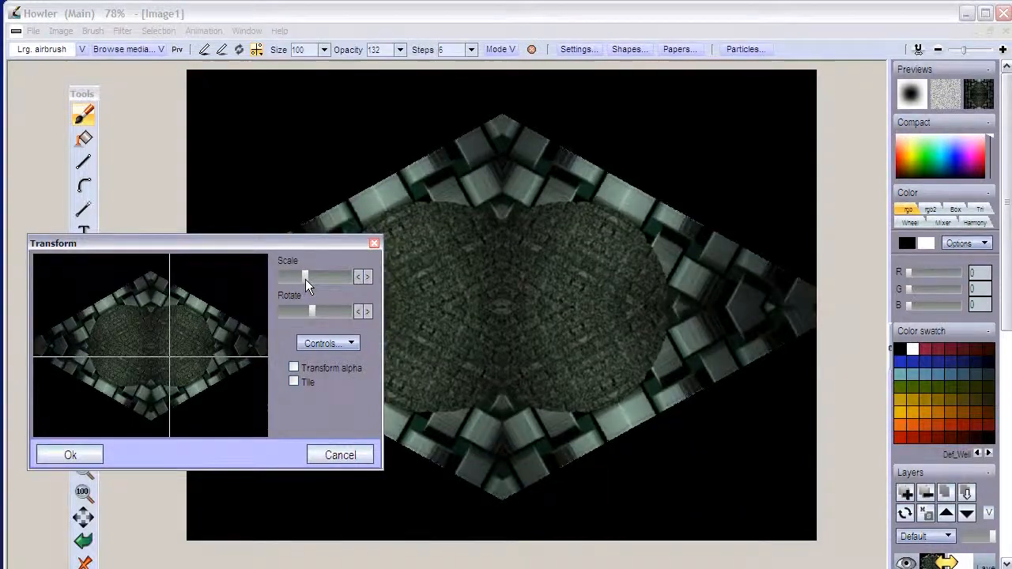
left_click(293, 383)
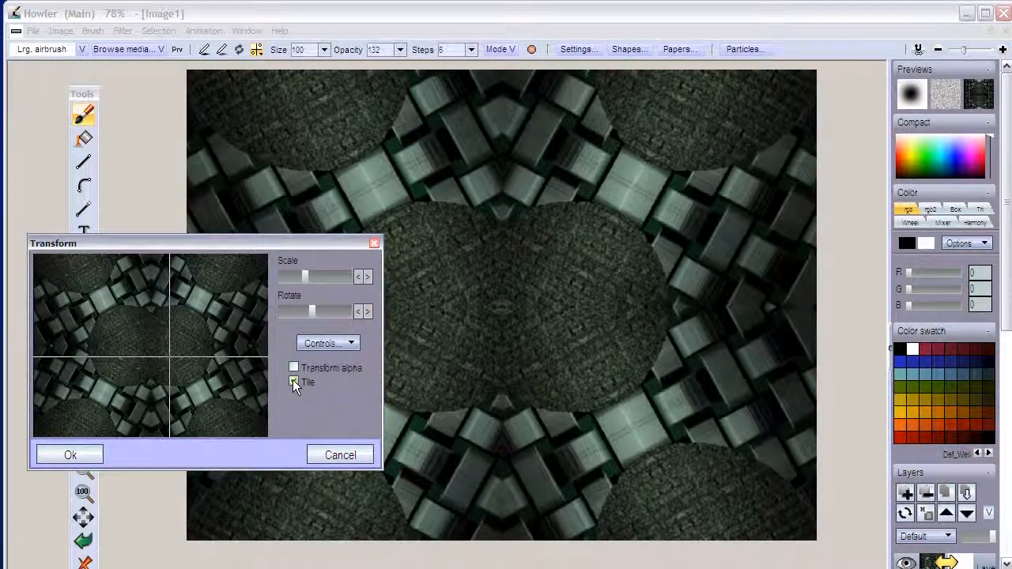
- Increase the transform's rotation, shift its center toward the preview's upper-right edge so the ellipses lie at the sides, and apply it
left_click_drag(332, 312, 337, 314)
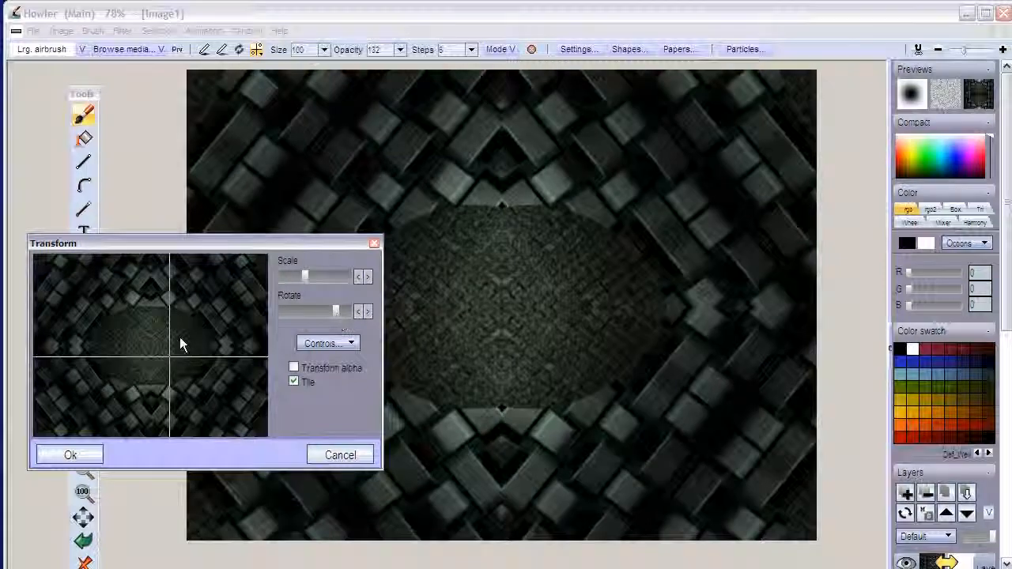
left_click_drag(179, 338, 261, 331)
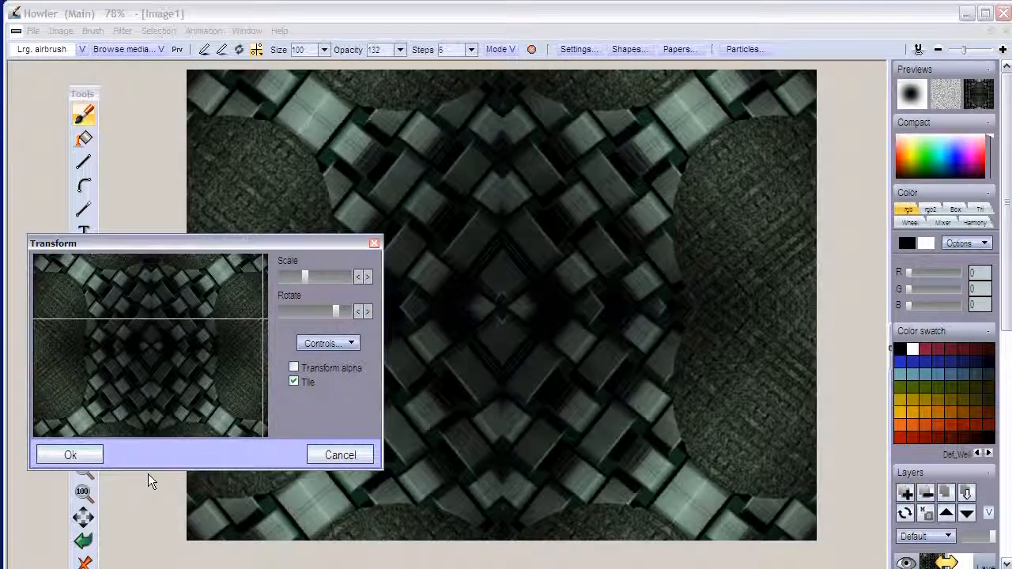
left_click(70, 455)
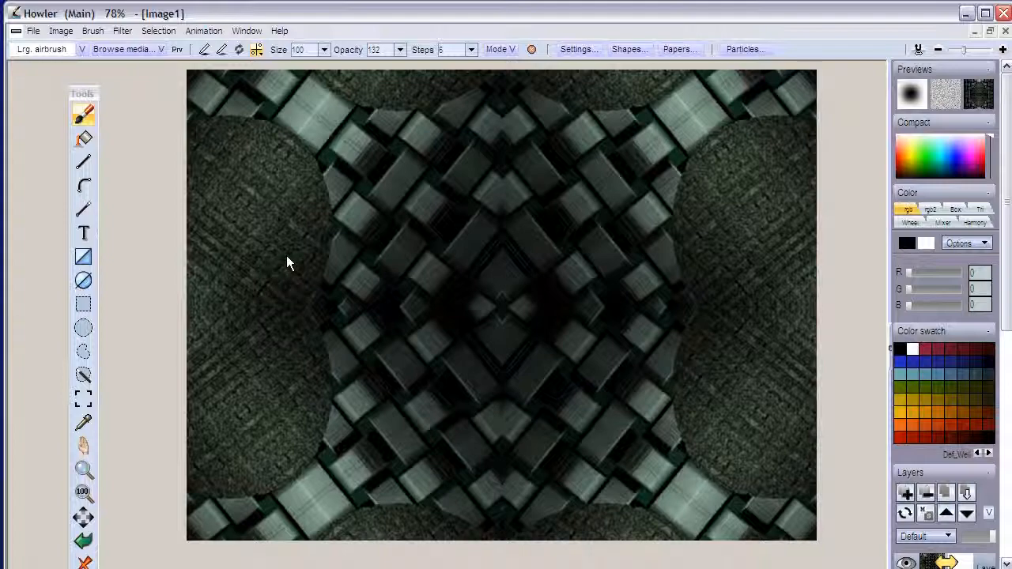
- Turn off mirroring and capture the whole image as the brush
left_click(258, 53)
left_click(303, 58)
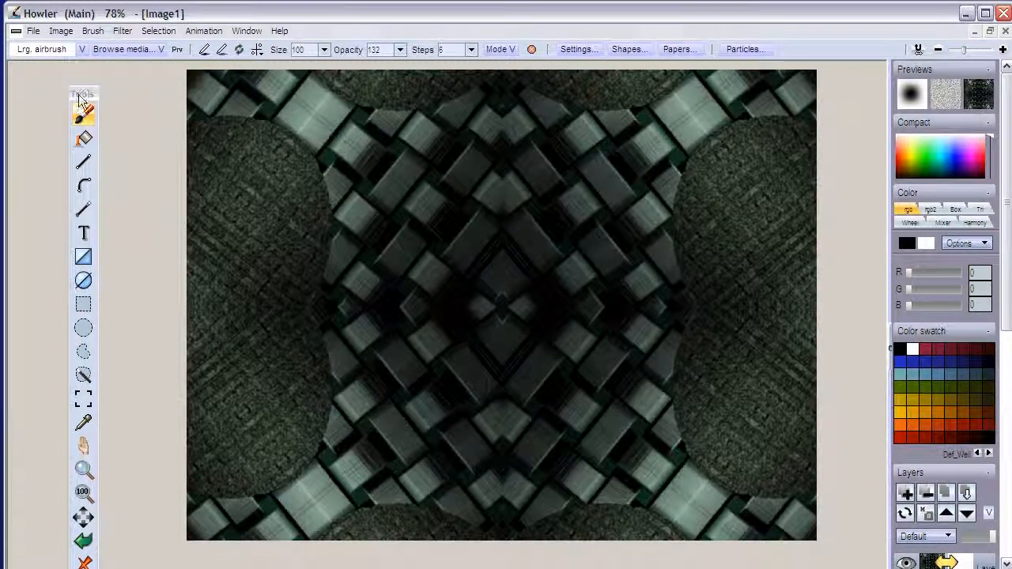
left_click(91, 32)
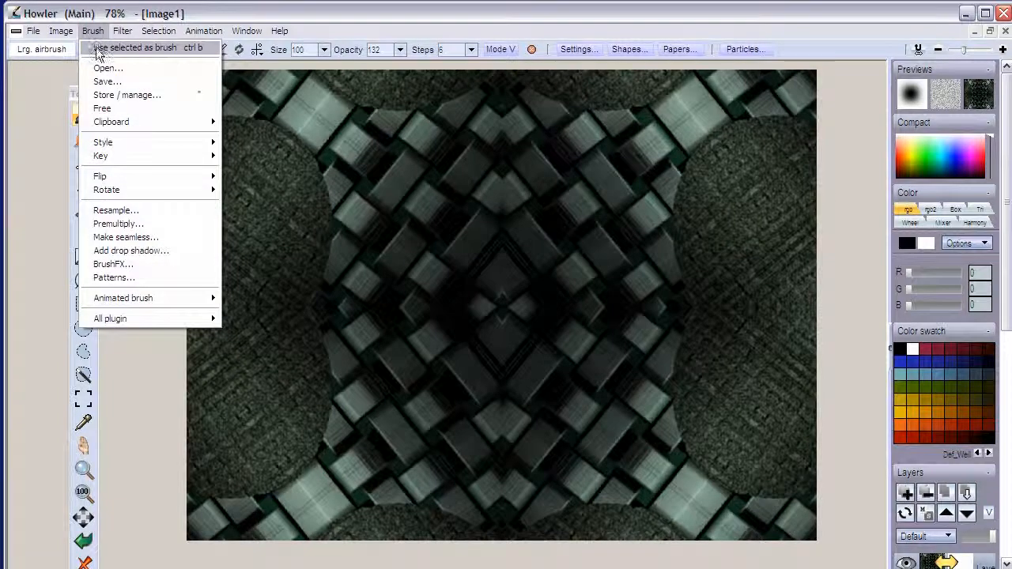
left_click(91, 46)
- Make the image seamless using the buffer, keep the original size, and replace the current buffer with the result
left_click(93, 31)
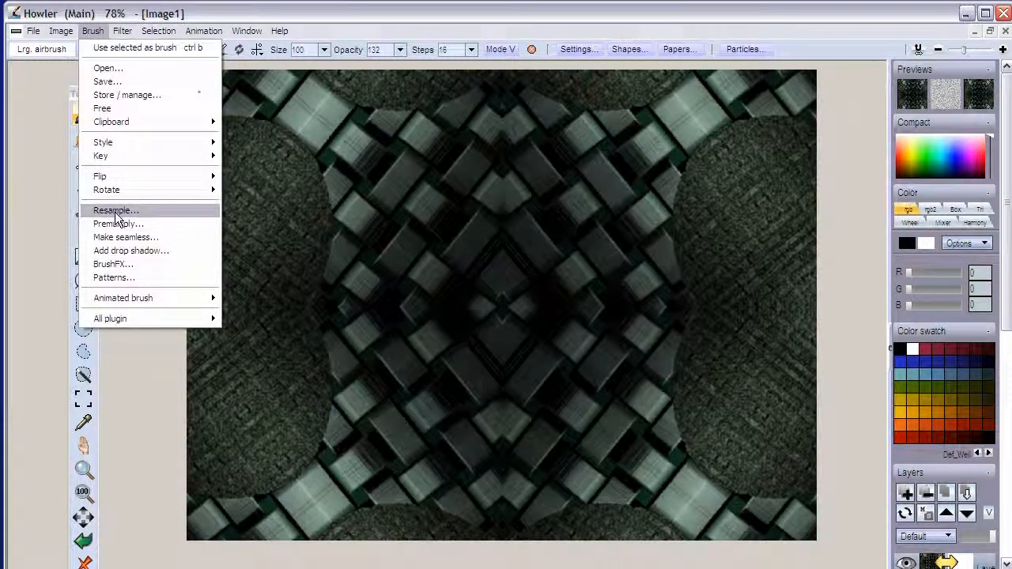
left_click(136, 238)
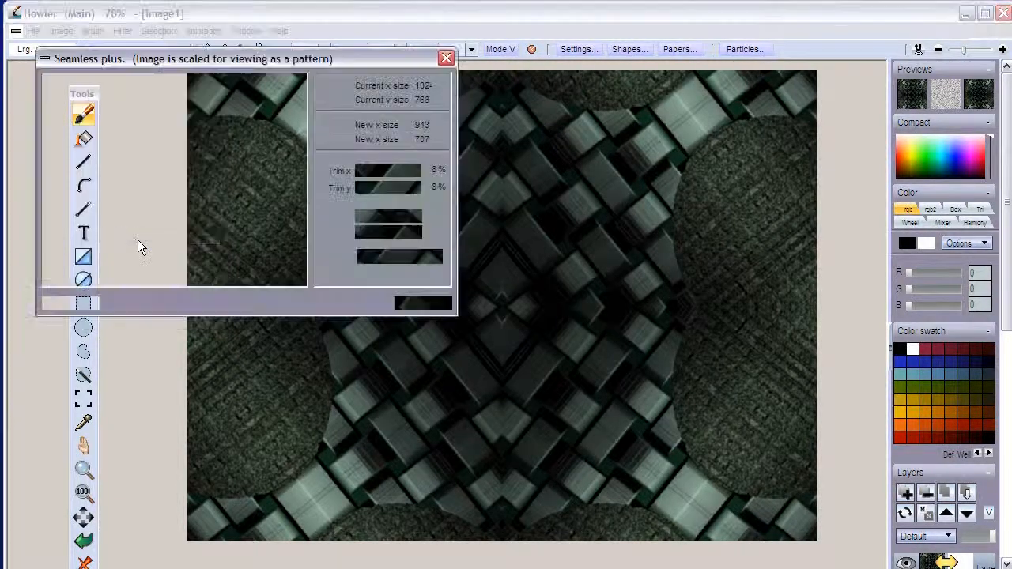
left_click(362, 232)
left_click(362, 257)
left_click(70, 303)
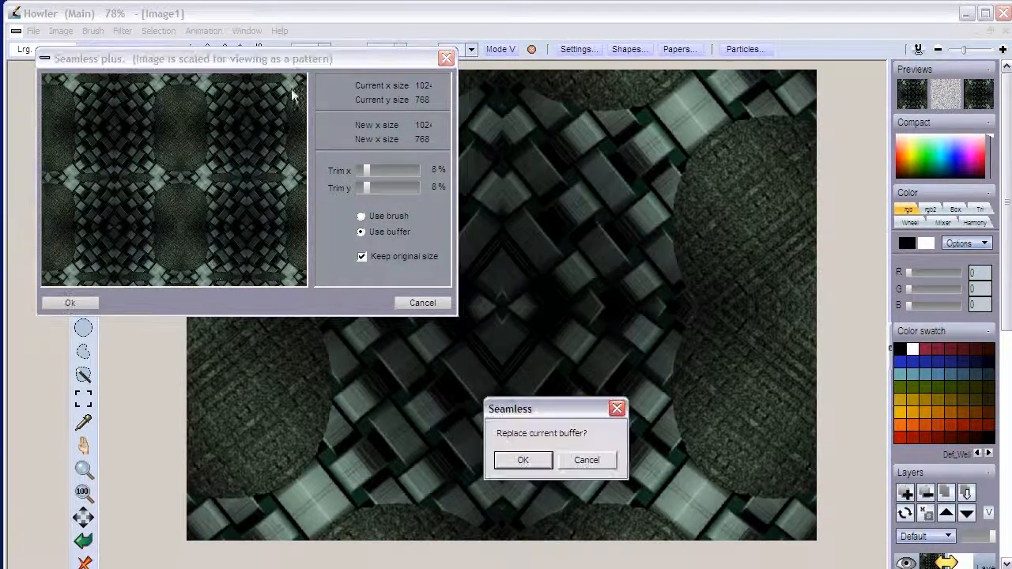
left_click(539, 461)
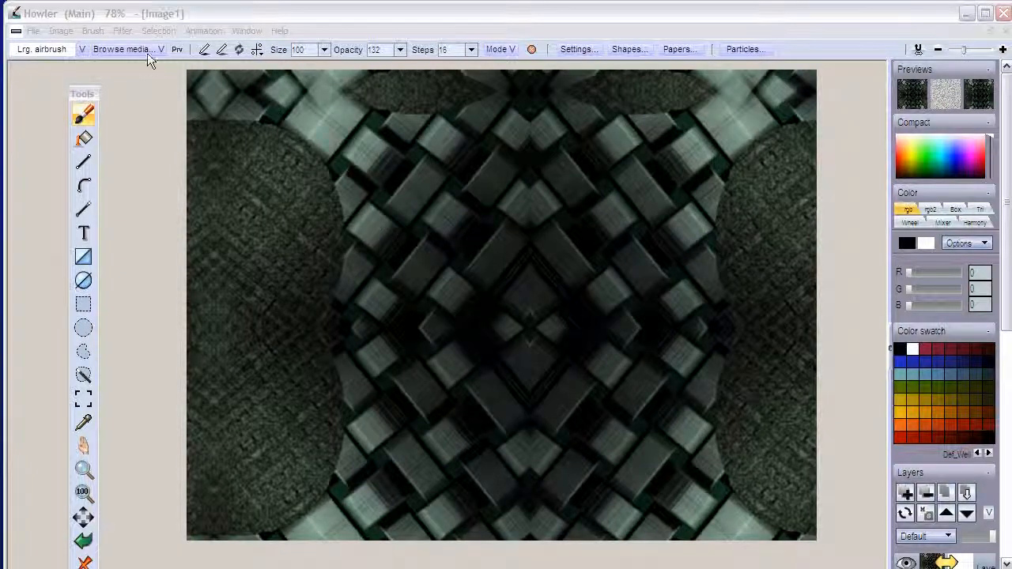
- Start the 3d perspective filter and tilt the pattern into a receding floor with Rotation x slightly raised and Rotation y slightly lowered
left_click(124, 30)
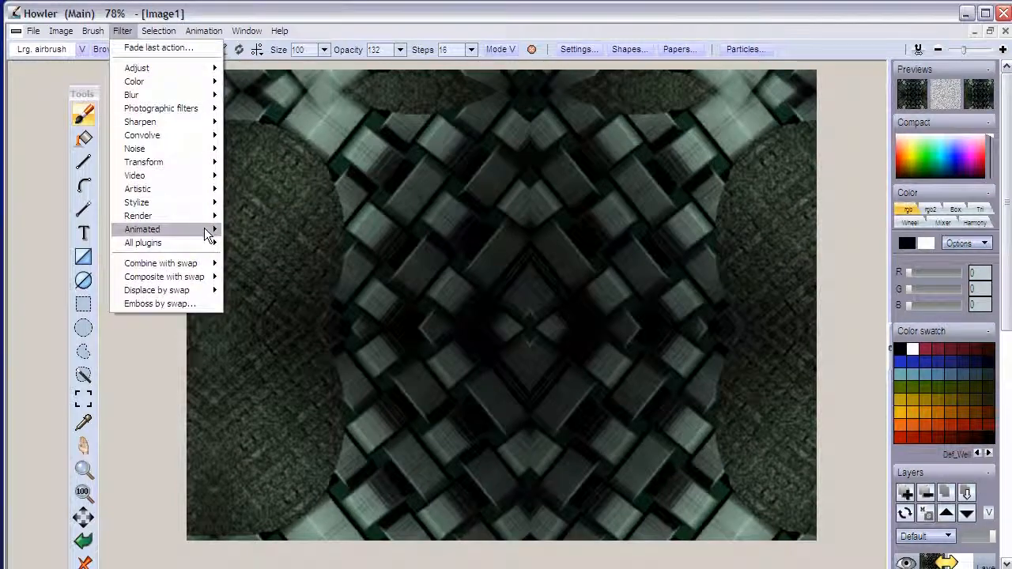
mouse_move(166, 161)
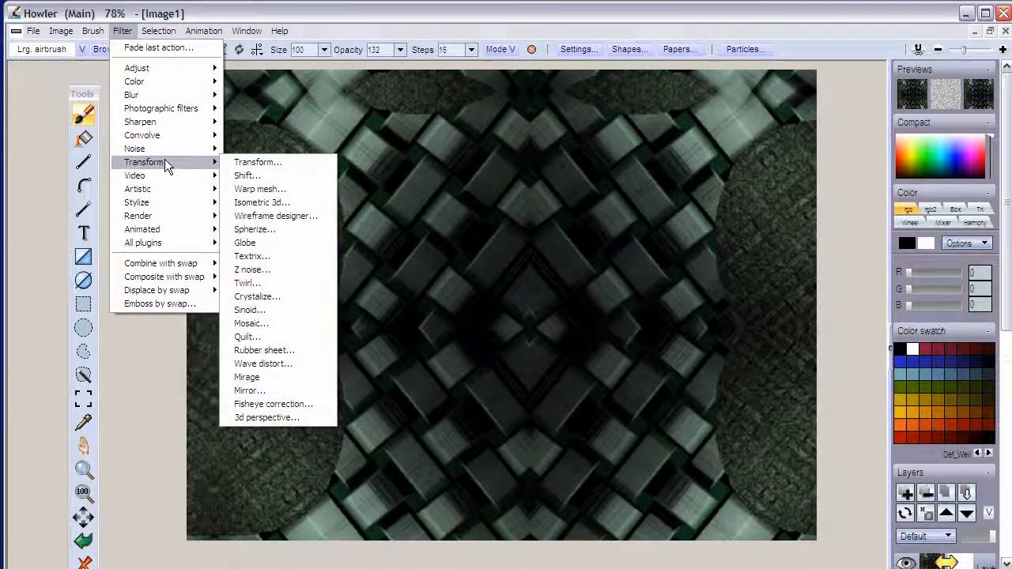
left_click(281, 418)
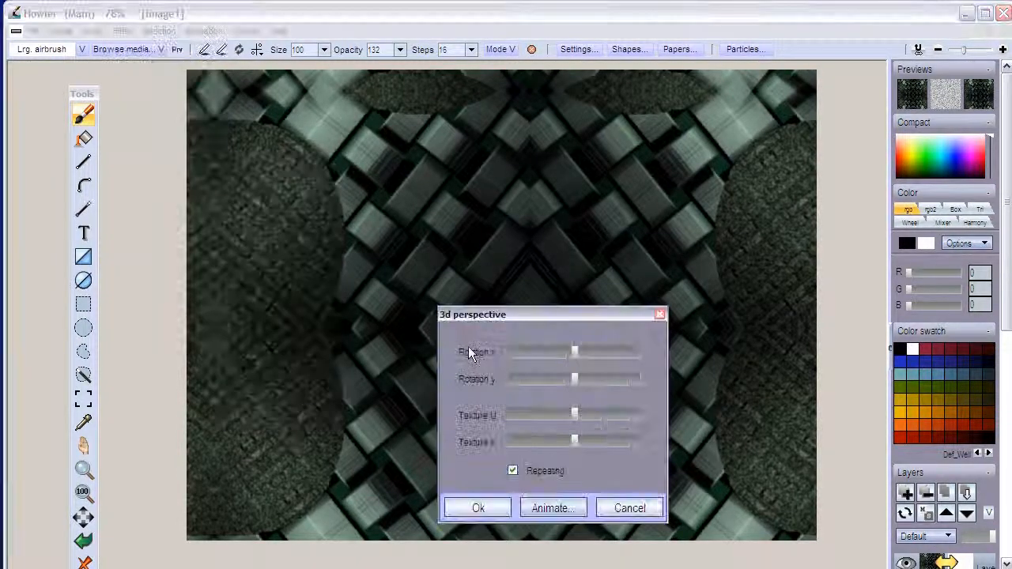
left_click_drag(573, 356, 583, 354)
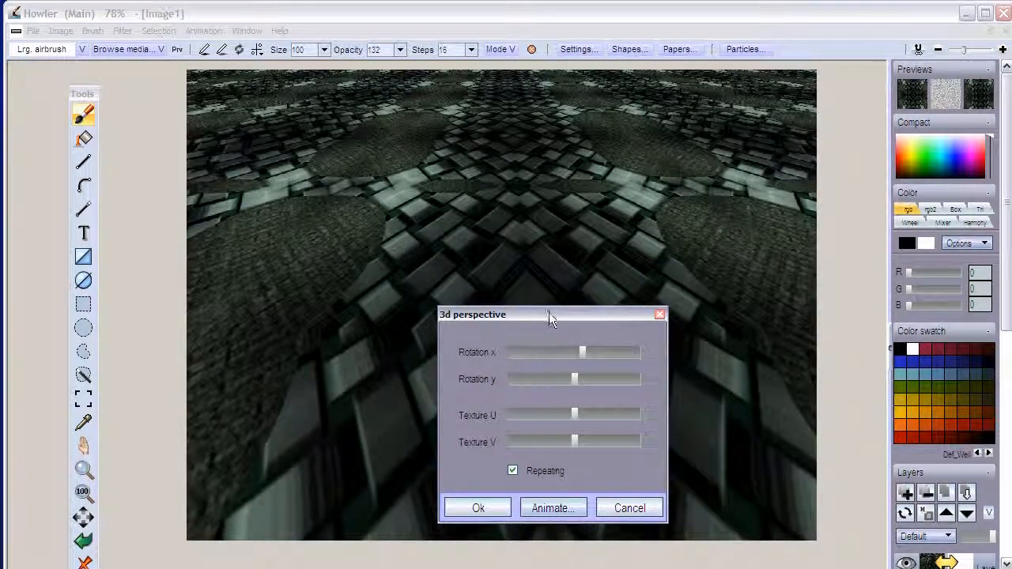
left_click_drag(543, 316, 117, 282)
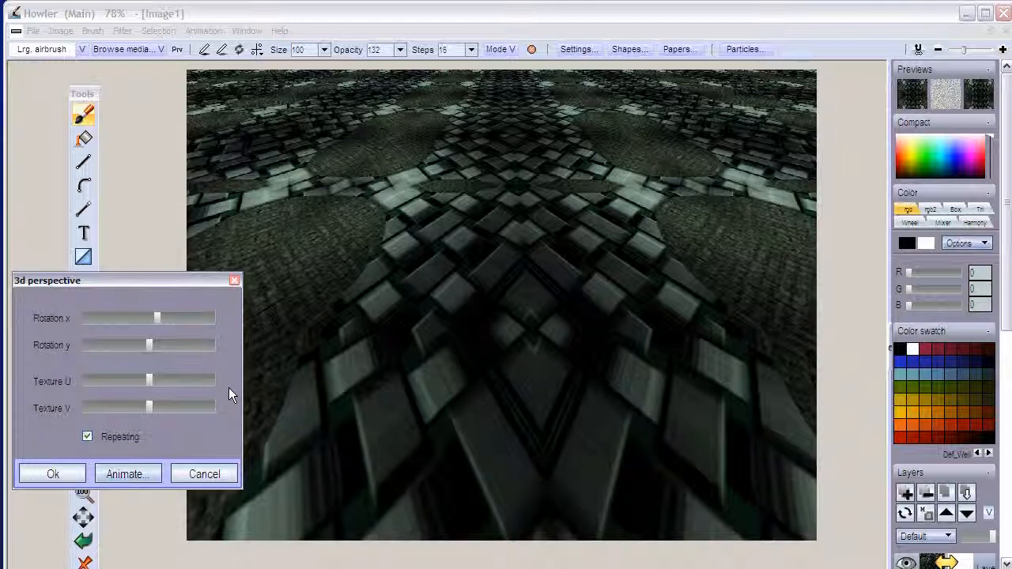
mouse_move(149, 345)
left_mouse_down()
mouse_move(170, 343)
mouse_move(152, 346)
left_mouse_up()
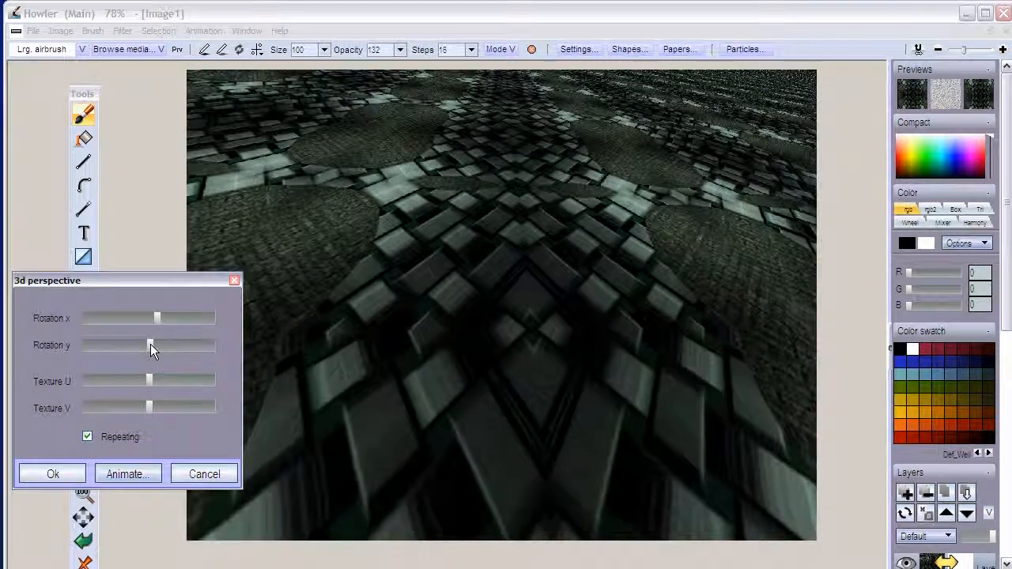
left_click_drag(150, 344, 148, 344)
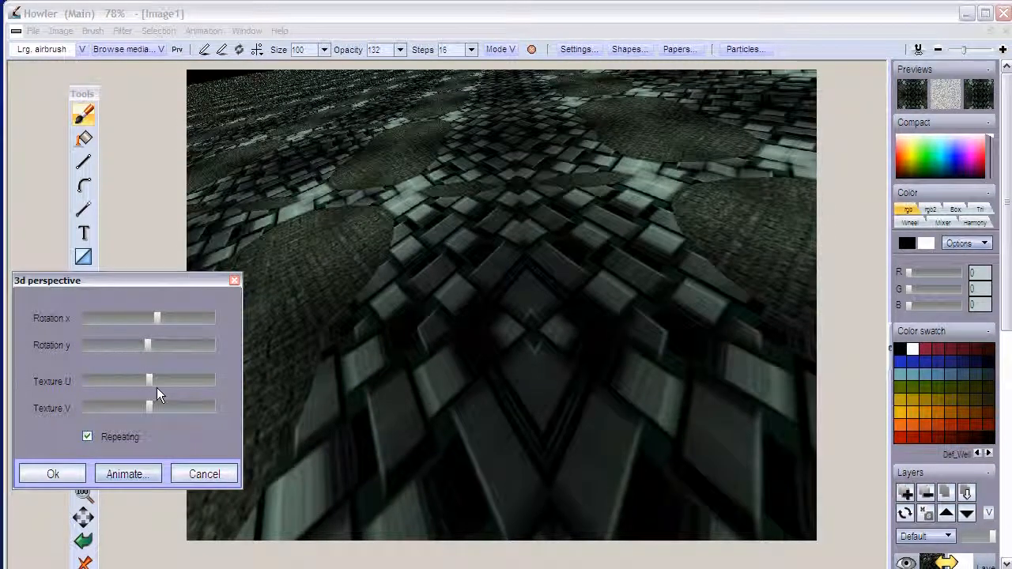
- Raise Texture U noticeably and Texture V slightly so an ellipse fills the foreground, and apply the perspective
left_click_drag(150, 381, 177, 380)
mouse_move(150, 406)
left_mouse_down()
mouse_move(177, 402)
mouse_move(158, 403)
left_mouse_up()
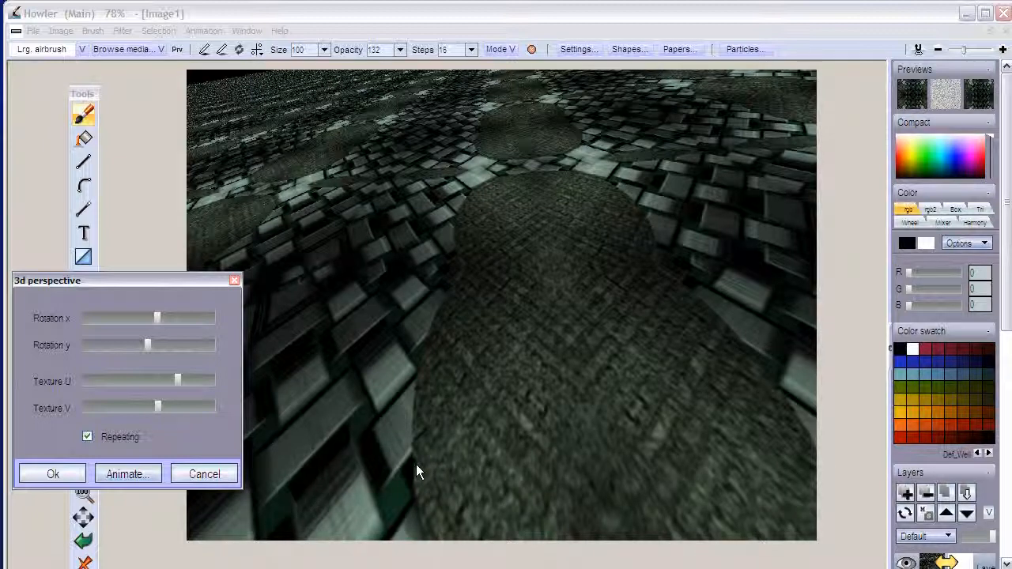
left_click(55, 474)
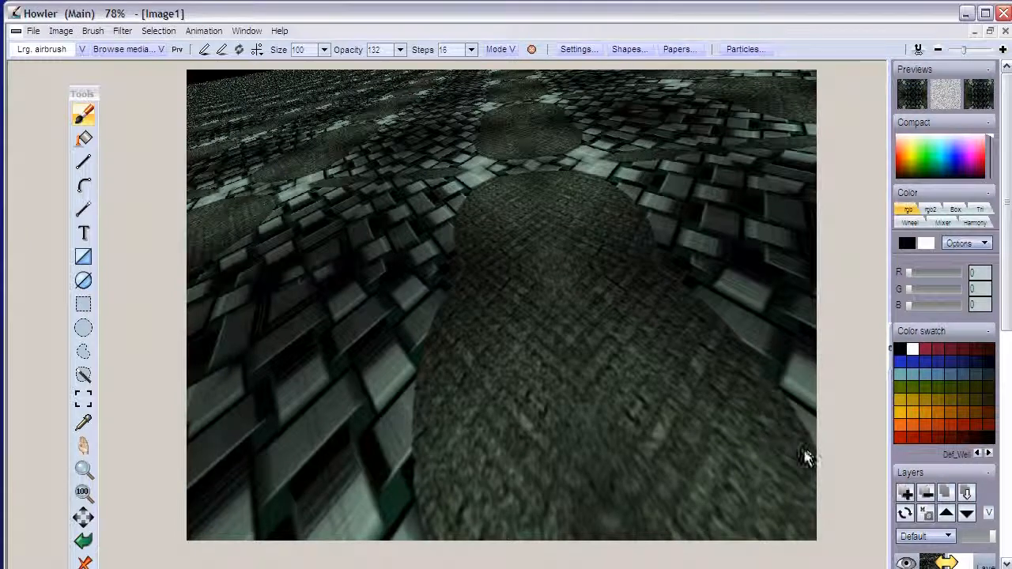